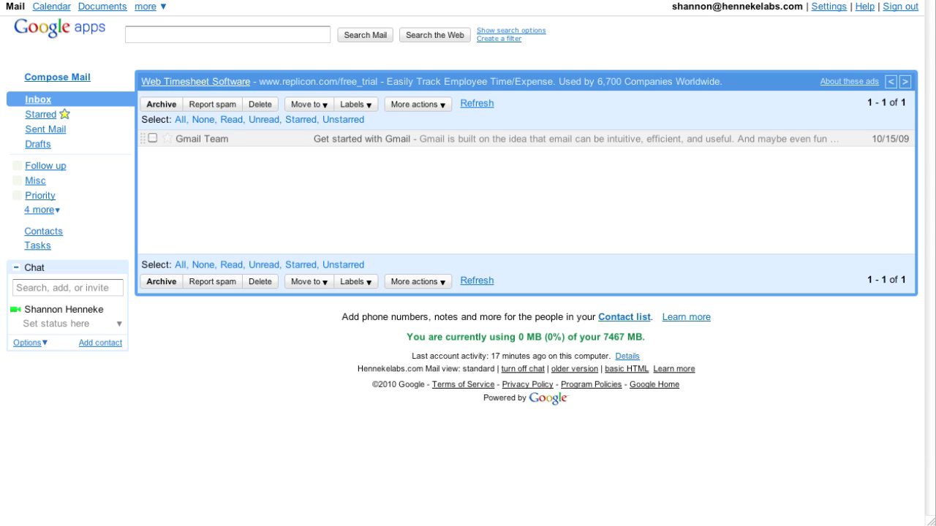
From Gmail, open the Google Apps 'more' list of services
click(159, 7)
Open GQueues and add a queue named 'Summer Conference' in the Work group
click(167, 24)
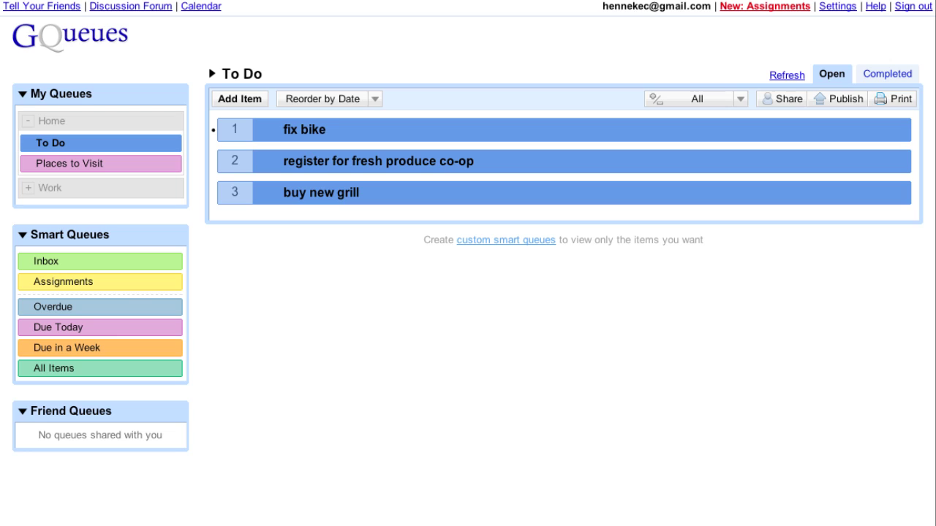
click(29, 191)
click(173, 190)
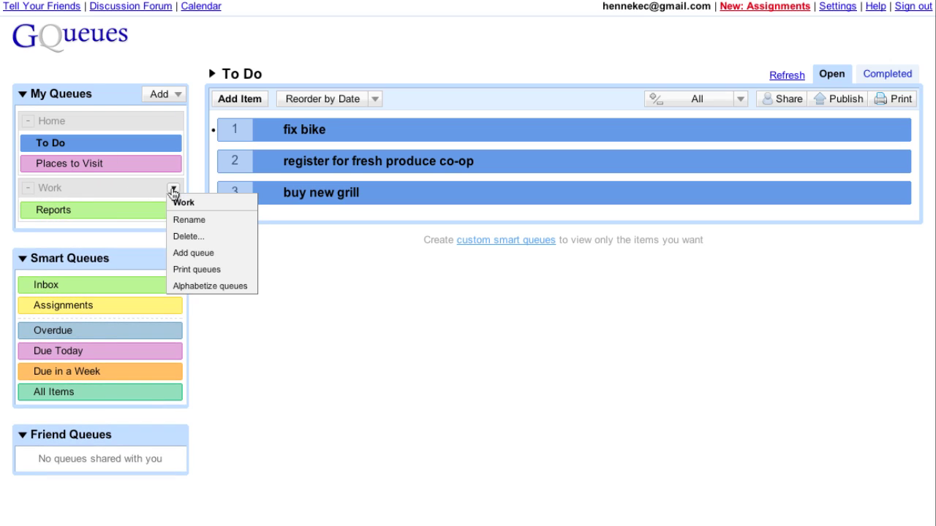
click(219, 256)
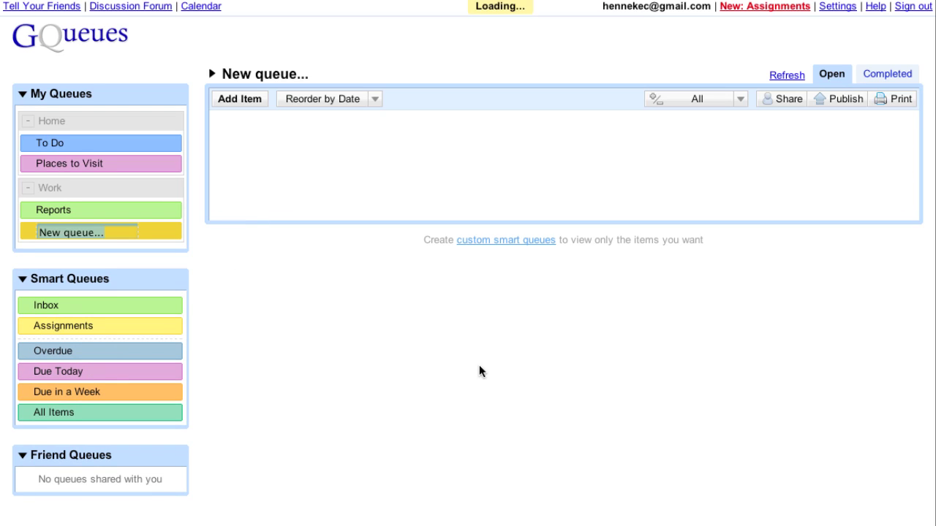
text(Summer Conference)
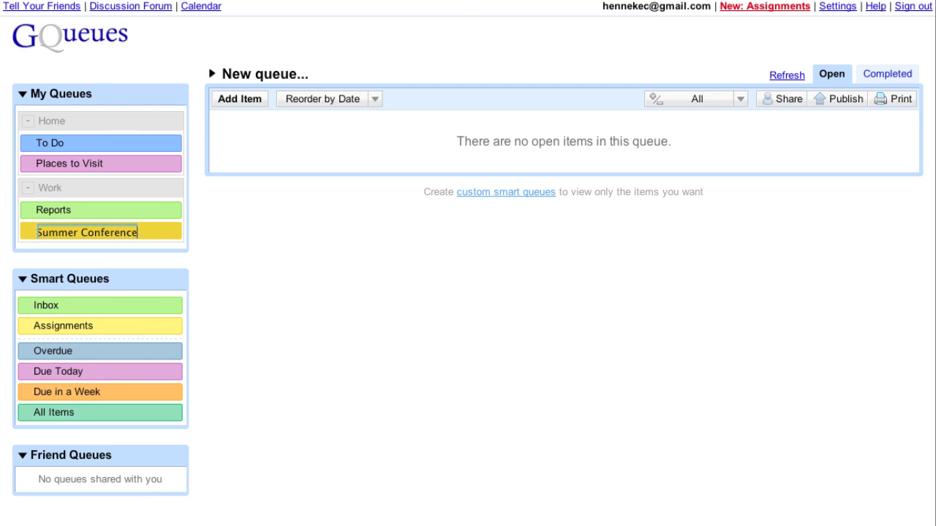
key(Return)
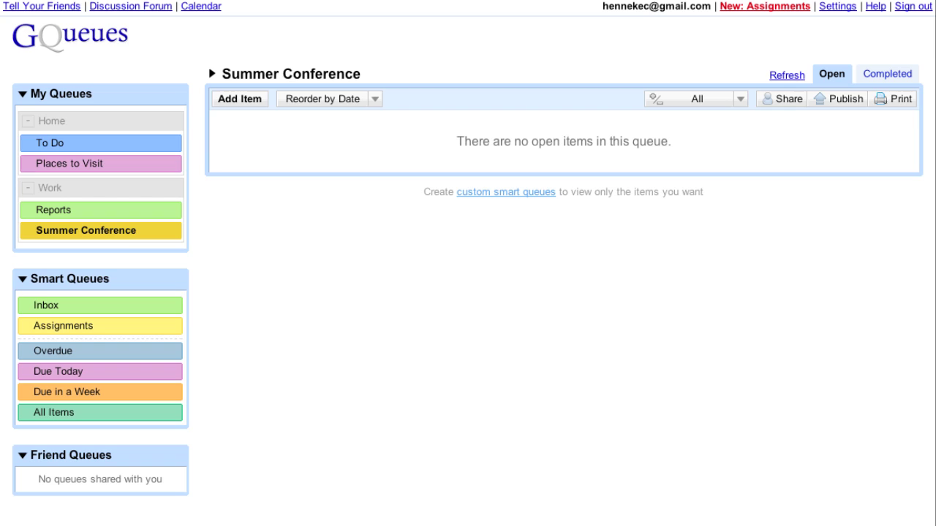
Add the tasks finalize budget, get presenters and hotel agreement
click(237, 101)
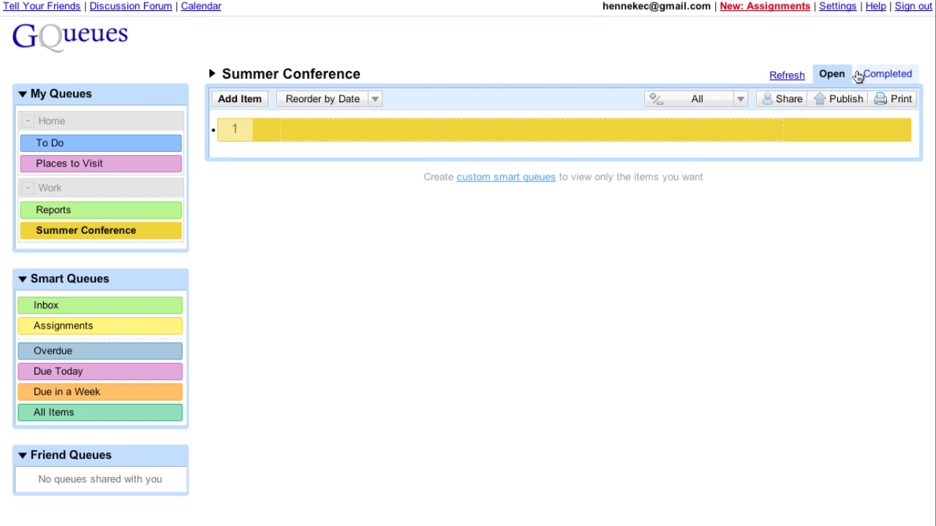
text(finalize budget)
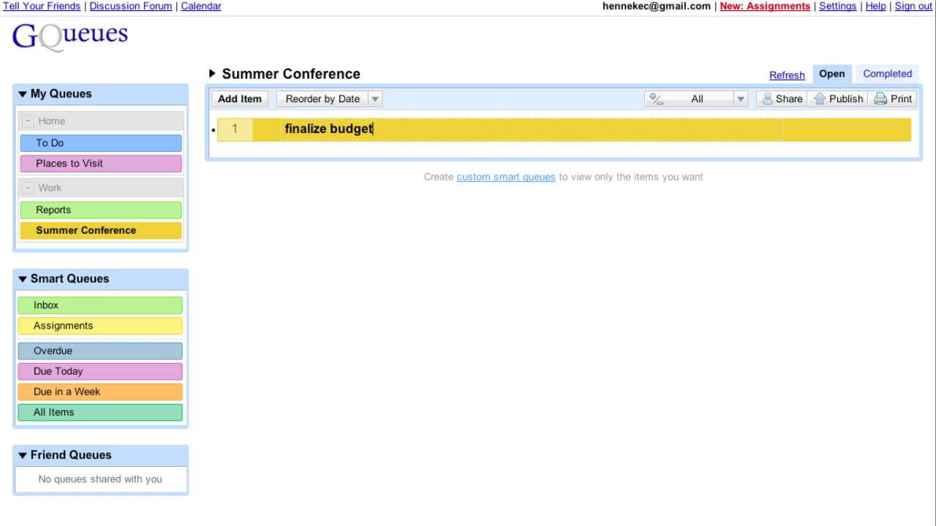
key(Return)
text(get presen)
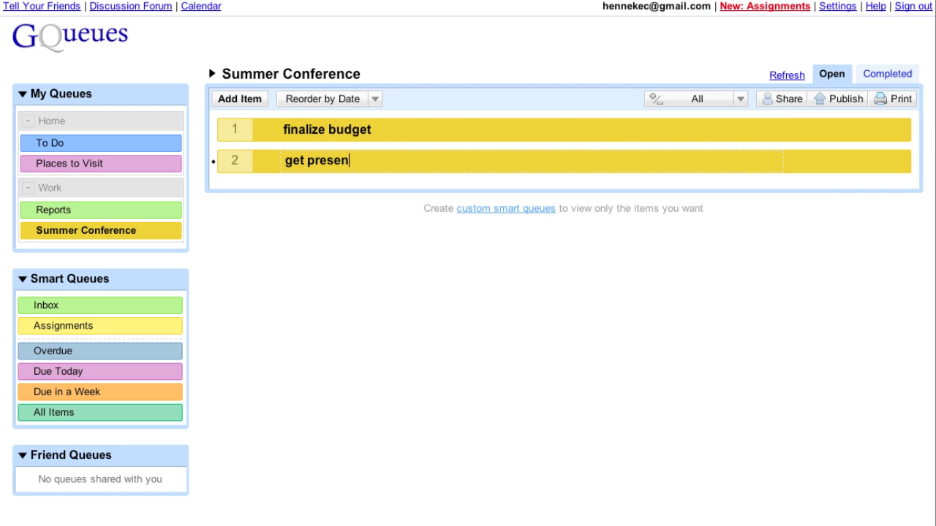
text(ters)
key(Return)
text(hotel agreement)
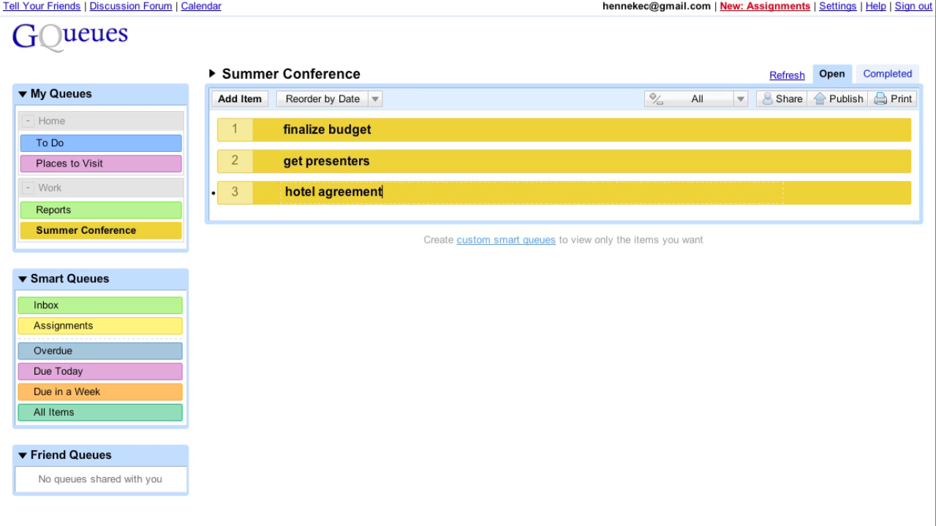
key(Return)
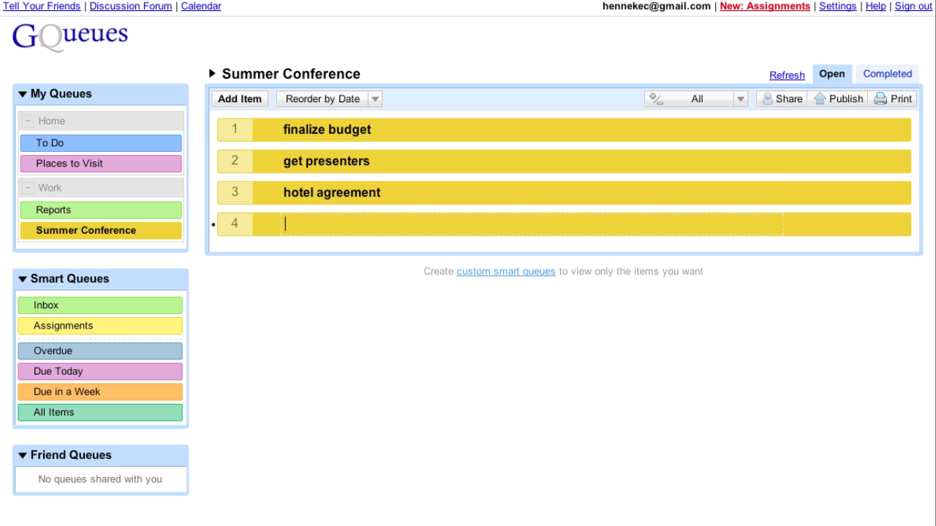
Add publicity and hire live entertainment, then move hotel agreement second and publicity last
text(publicity)
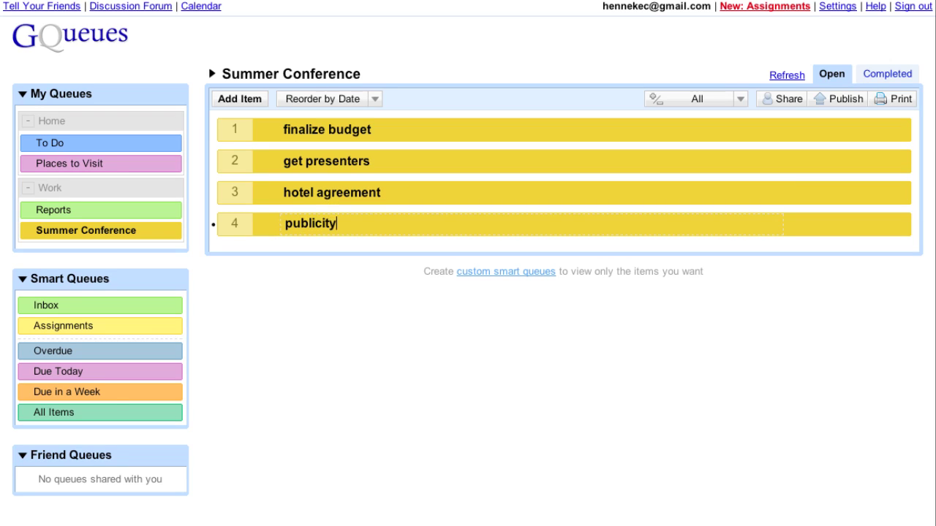
key(Return)
text(hire live en)
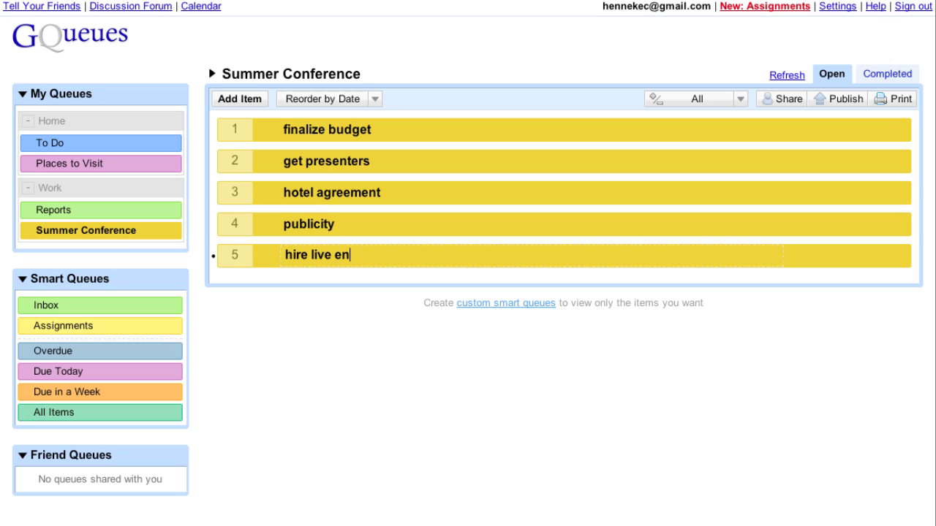
text(tertainment)
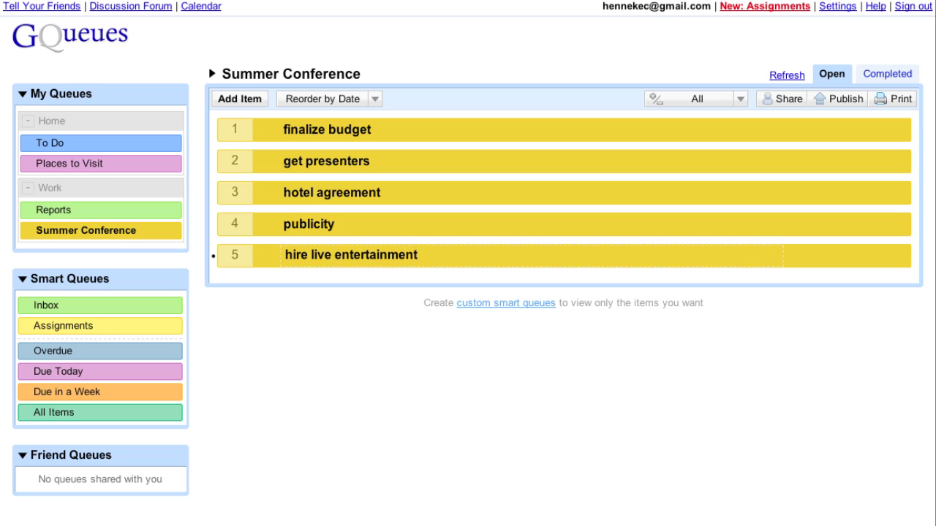
key(Return)
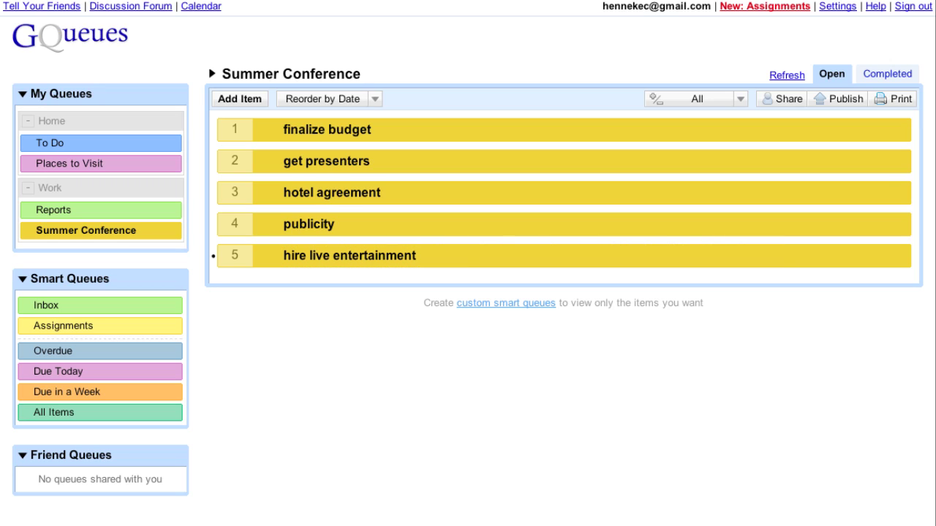
drag(445, 194, 448, 152)
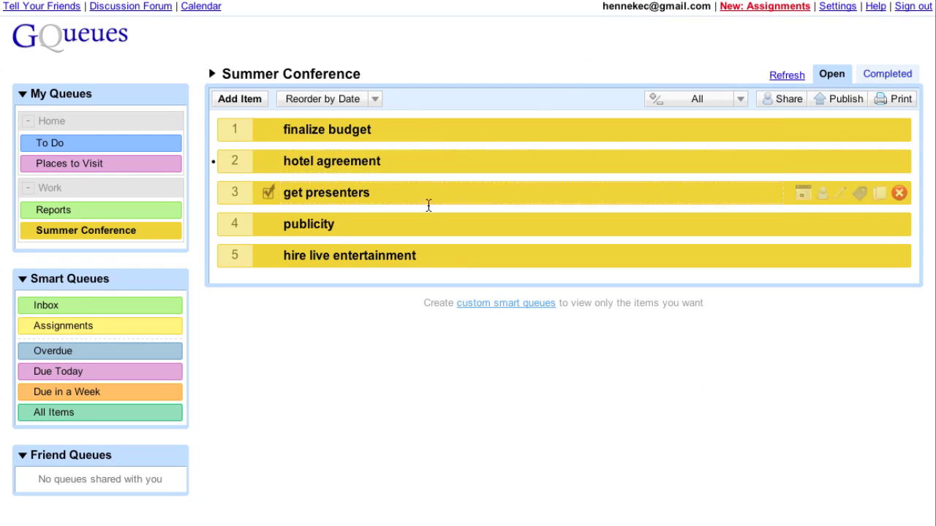
drag(436, 221, 454, 261)
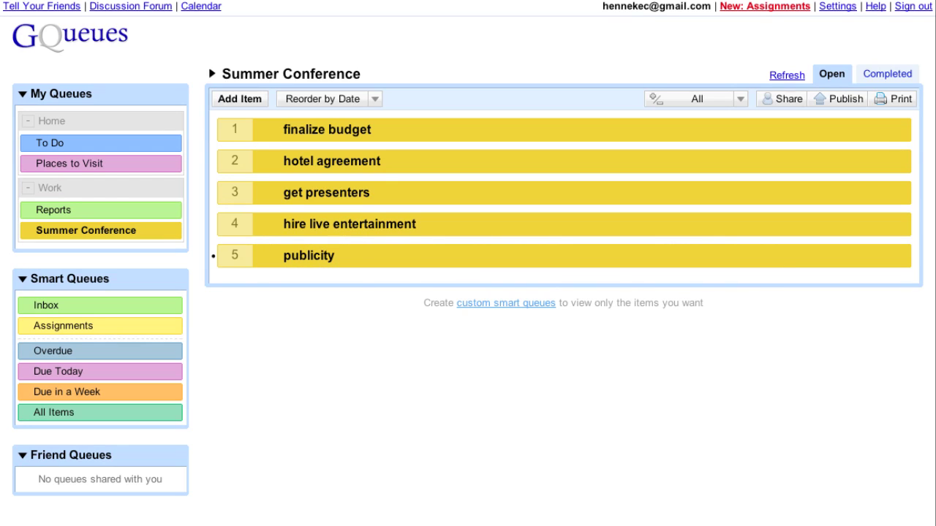
Add design flyer and email previous participants as subitems under publicity
click(239, 106)
text(desig)
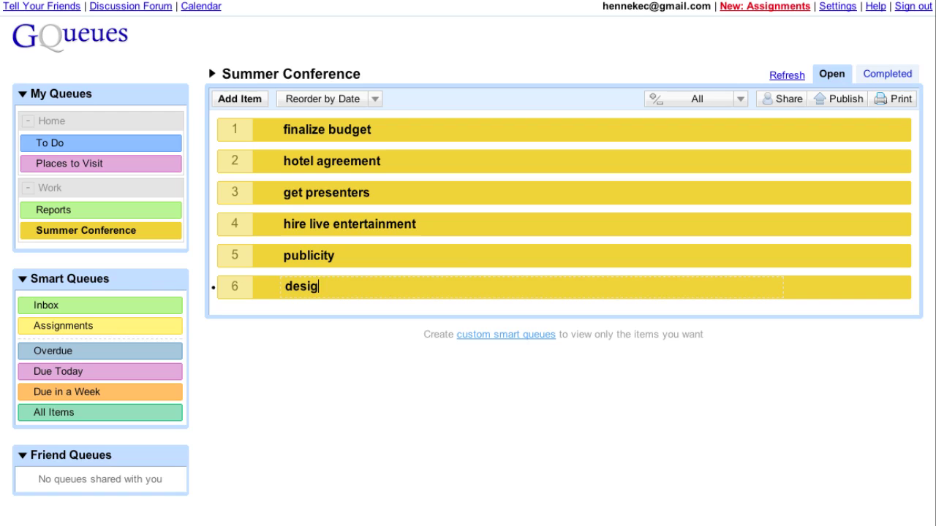
text(n flyer)
key(Return)
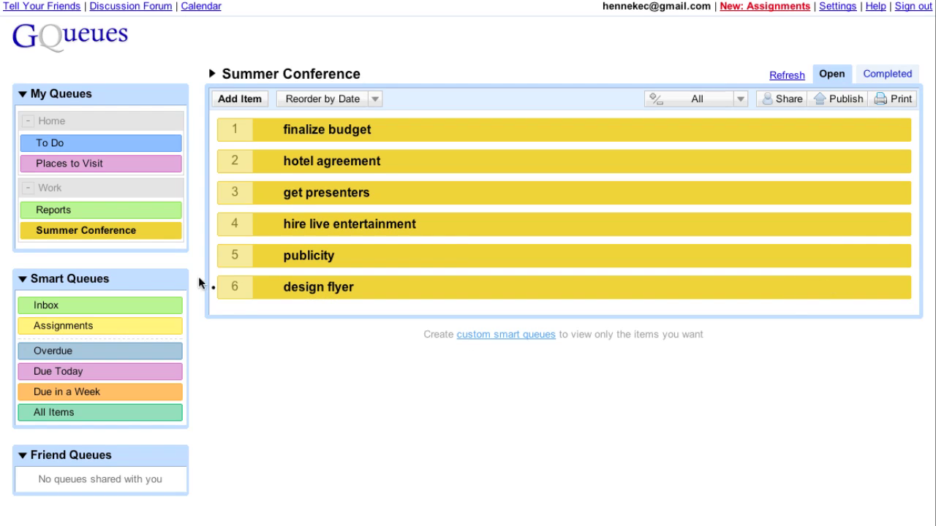
drag(244, 288, 244, 290)
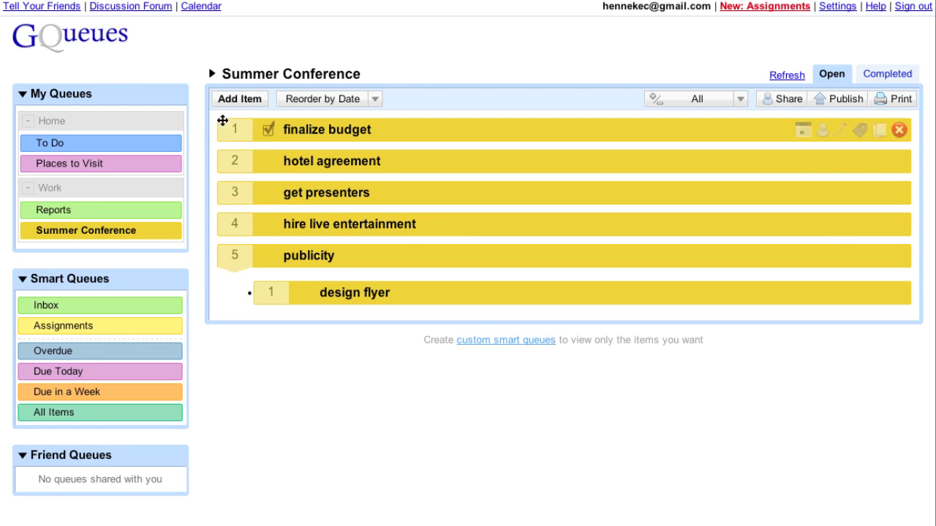
click(235, 102)
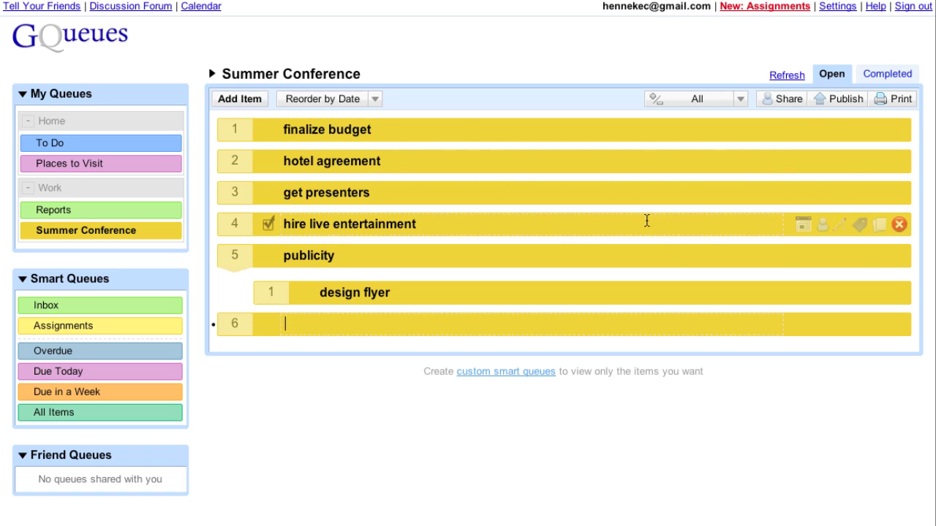
text(email )
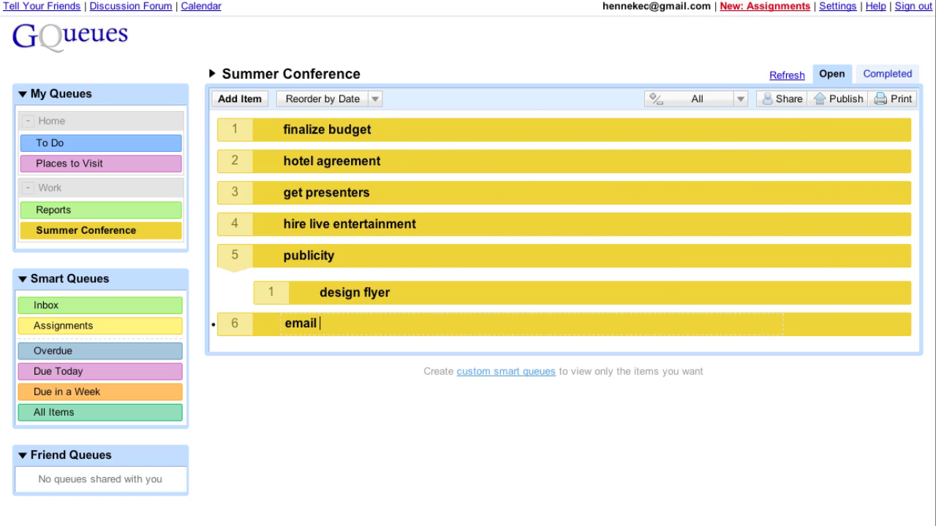
text(previous participants)
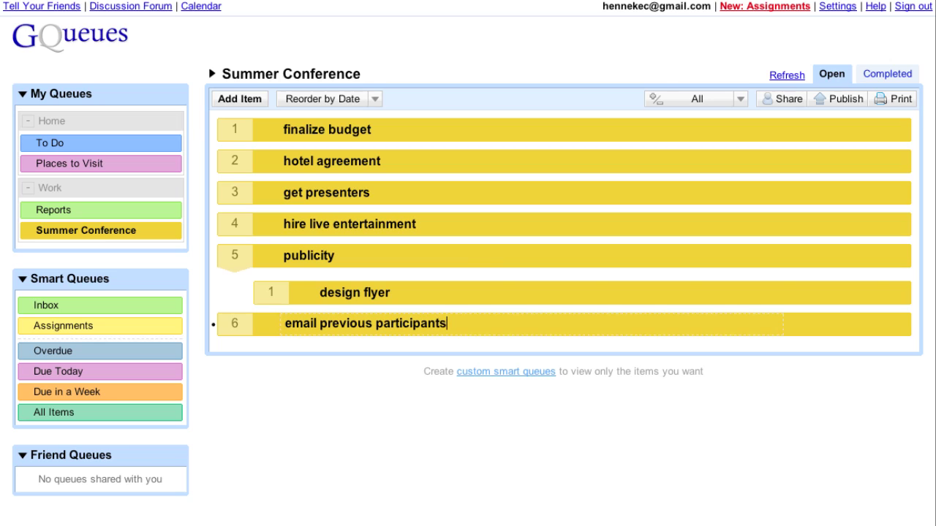
key(Return)
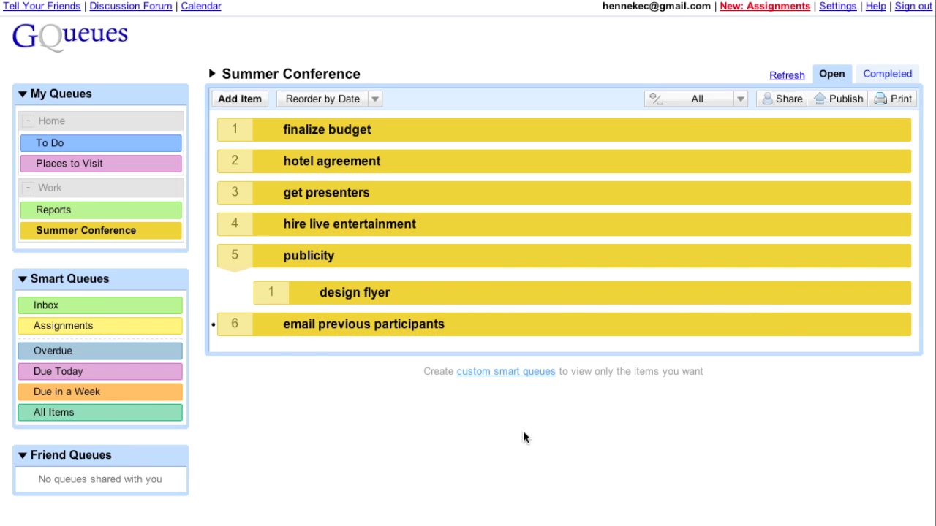
key(Tab)
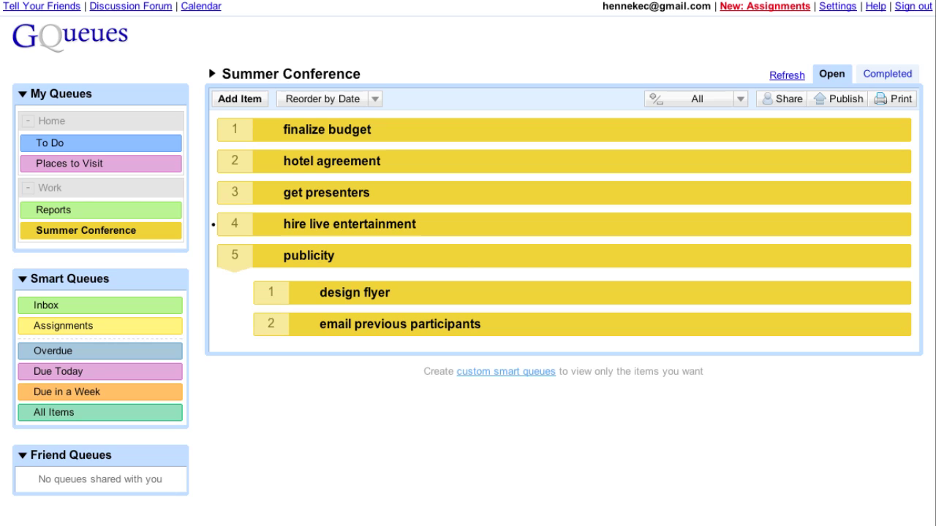
Add keynote speaker and workshop leaders as subitems under get presenters
text(s)
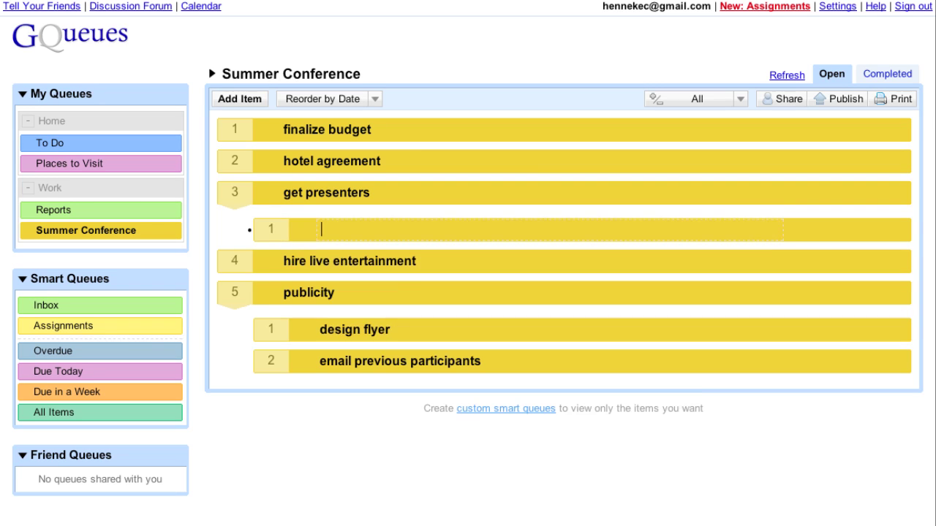
text(keynote speaker)
key(Return)
text(w)
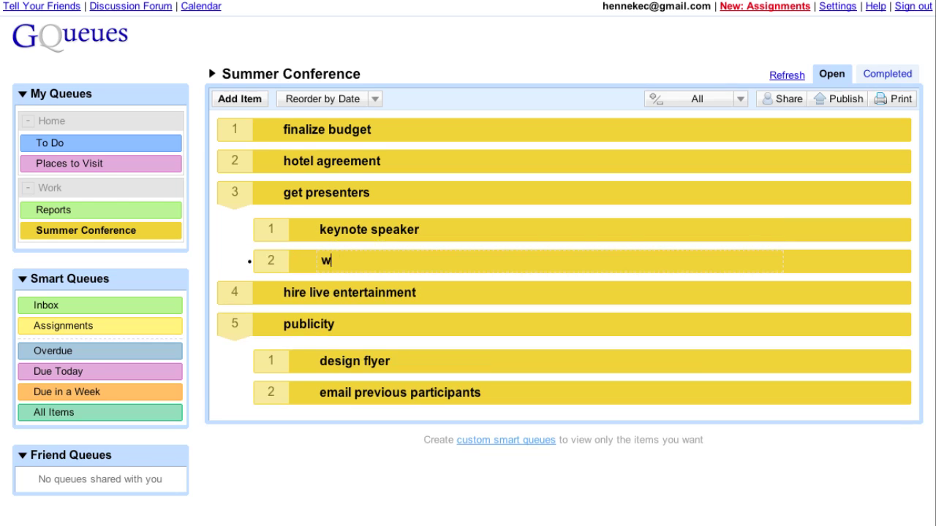
text(orkshop leaders)
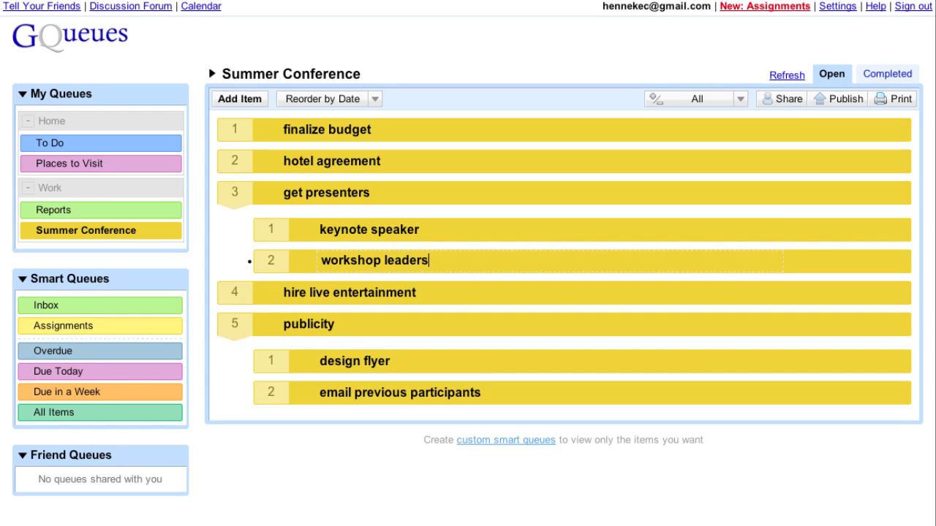
key(Return)
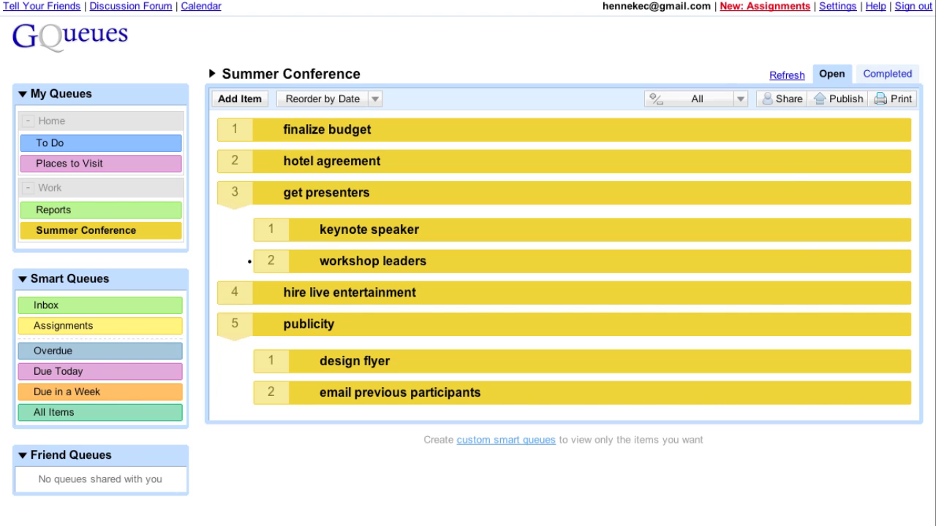
Set due dates: finalize budget Apr 14, hotel agreement Apr 16, workshop leaders Apr 30
click(802, 130)
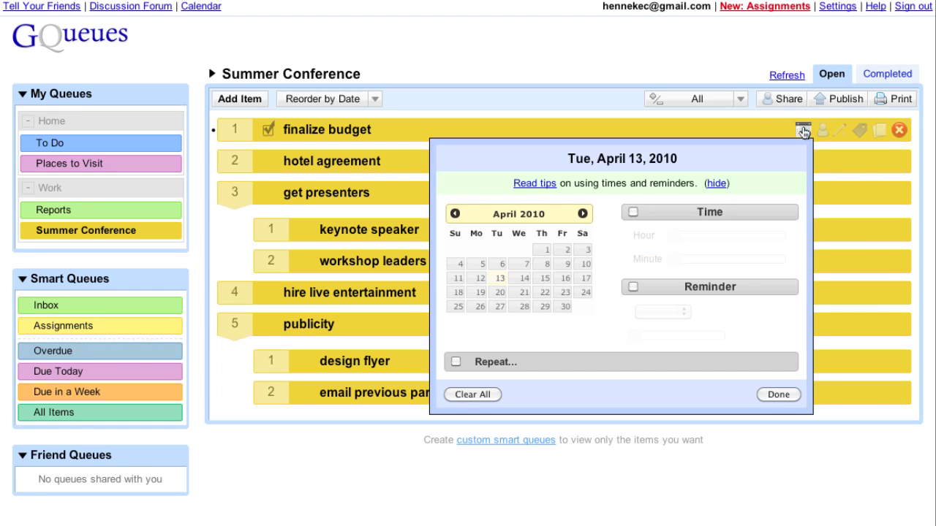
click(523, 279)
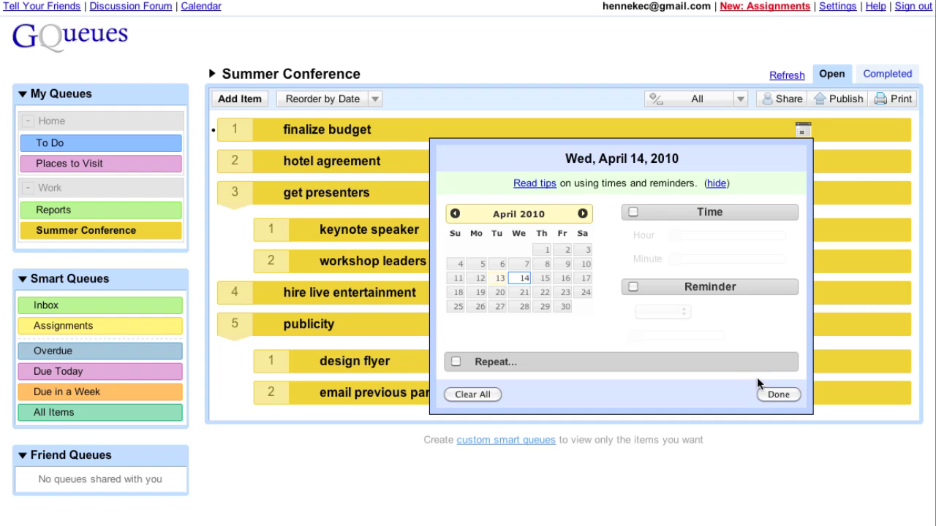
click(784, 395)
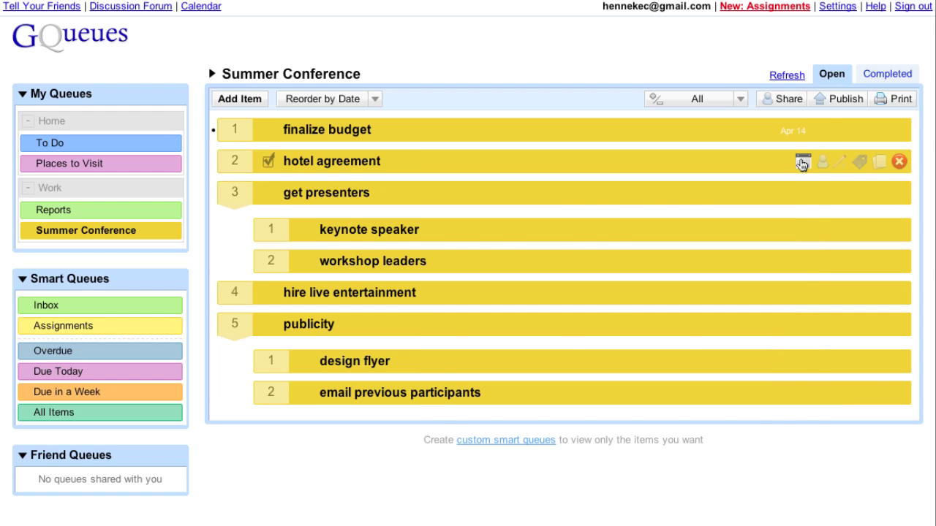
click(802, 163)
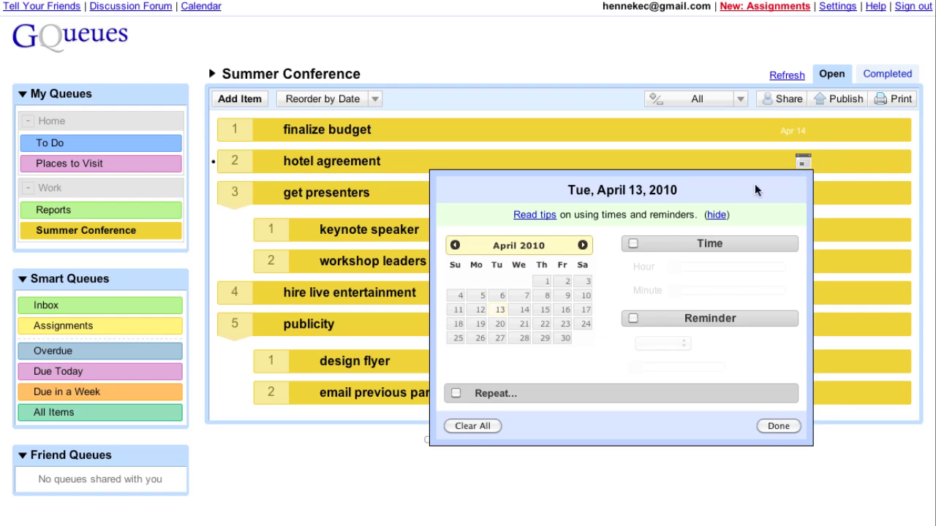
click(566, 311)
click(784, 426)
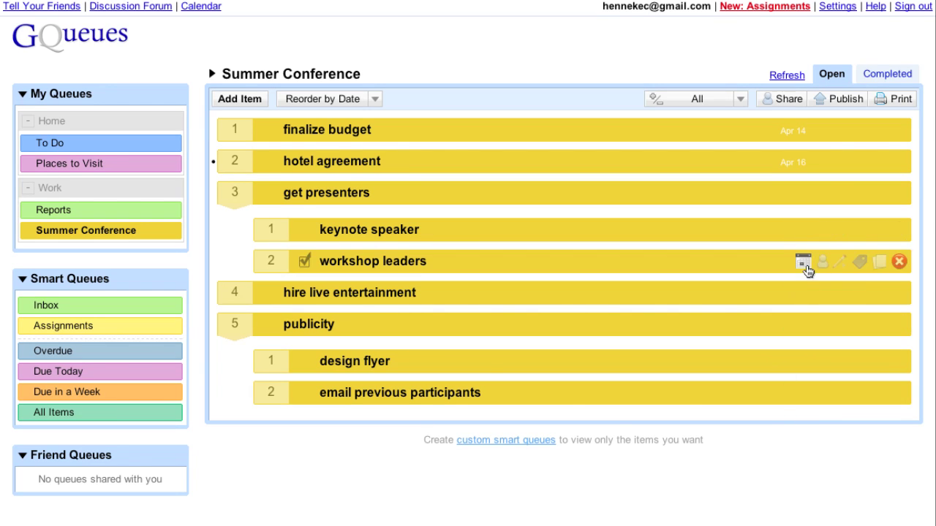
click(803, 263)
click(570, 436)
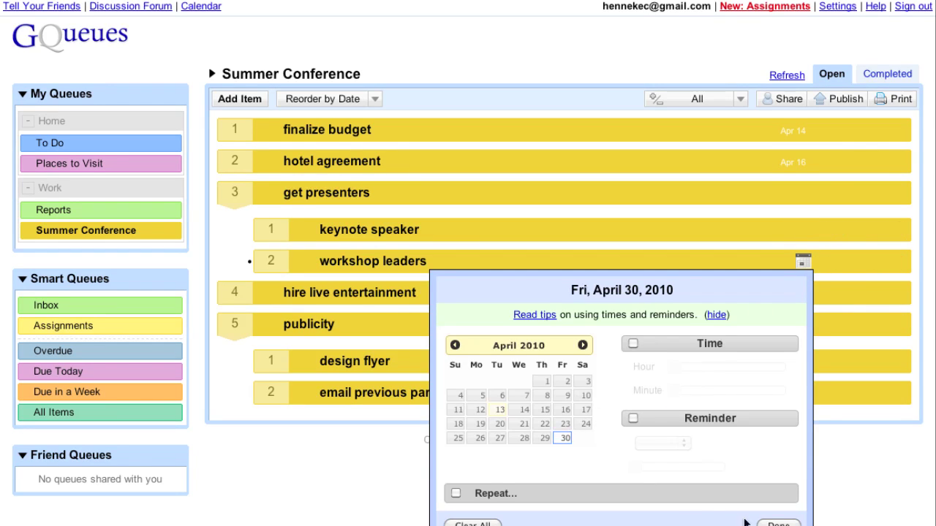
click(776, 524)
Set keynote speaker due Apr 23 with an SMS reminder
click(800, 233)
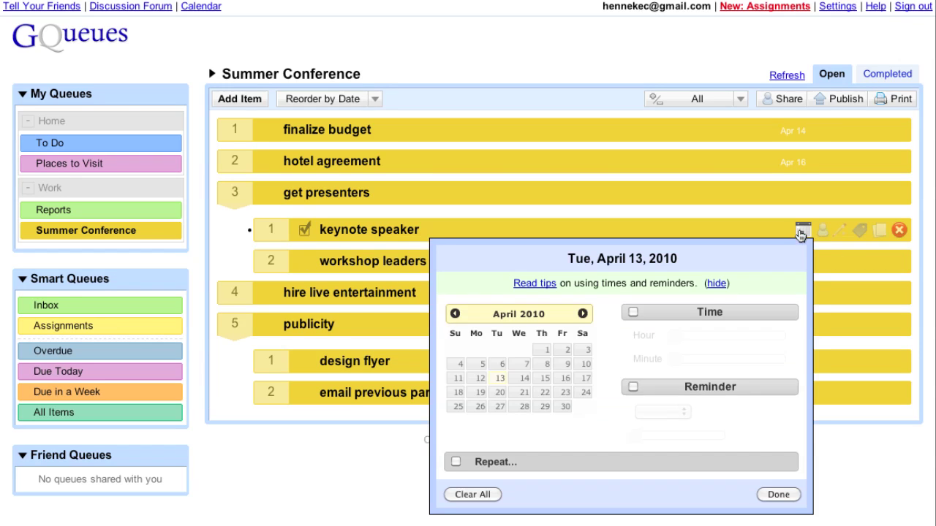
click(566, 393)
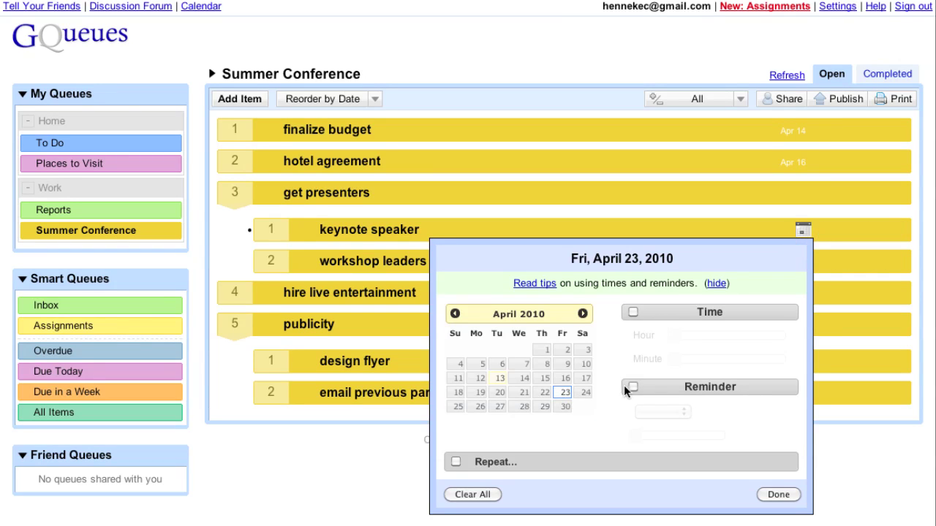
click(632, 387)
click(663, 412)
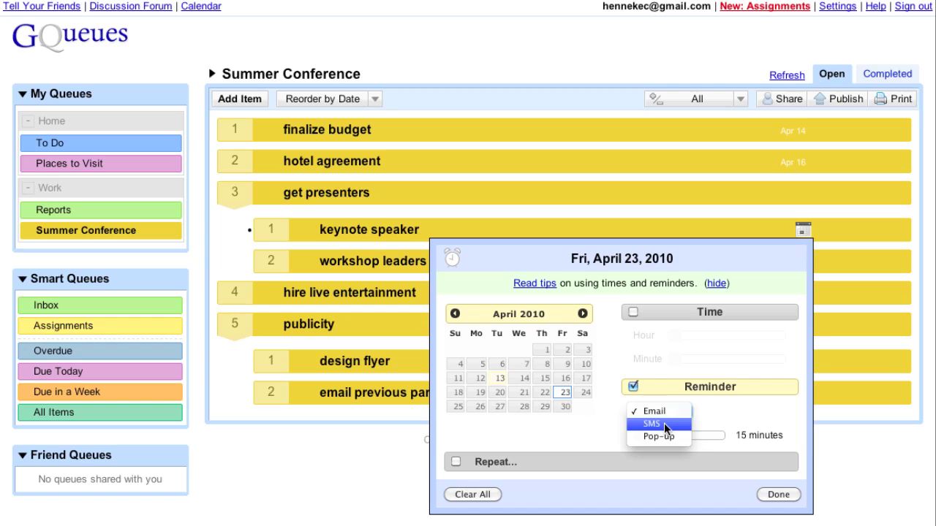
click(664, 423)
click(778, 496)
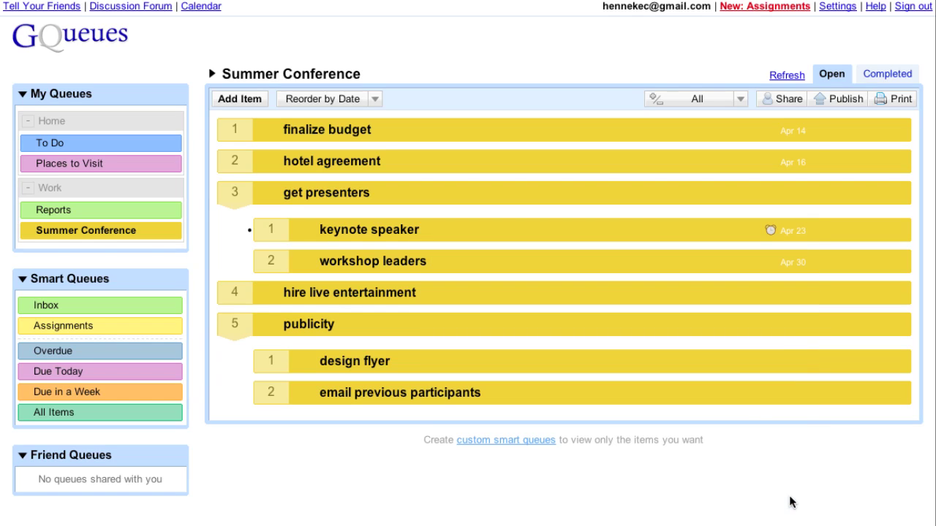
Set design flyer due May 7 with a reminder
click(801, 361)
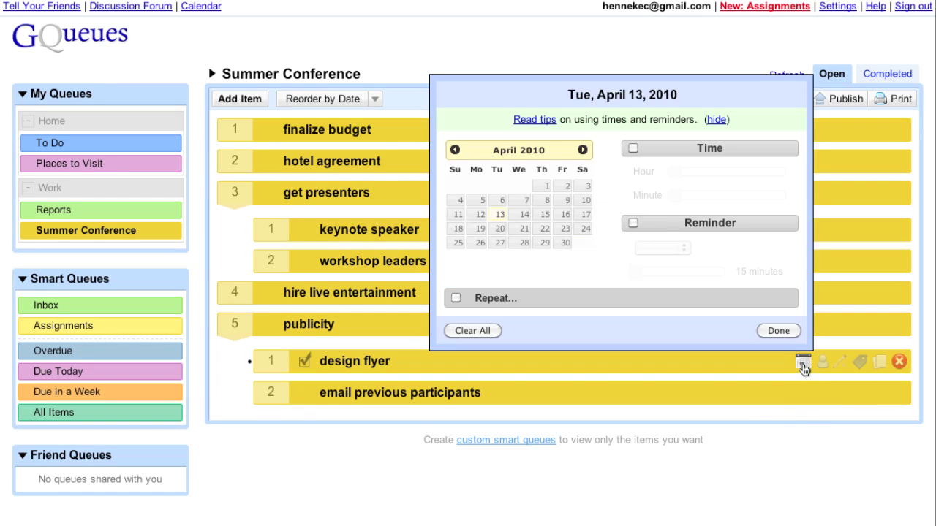
click(582, 150)
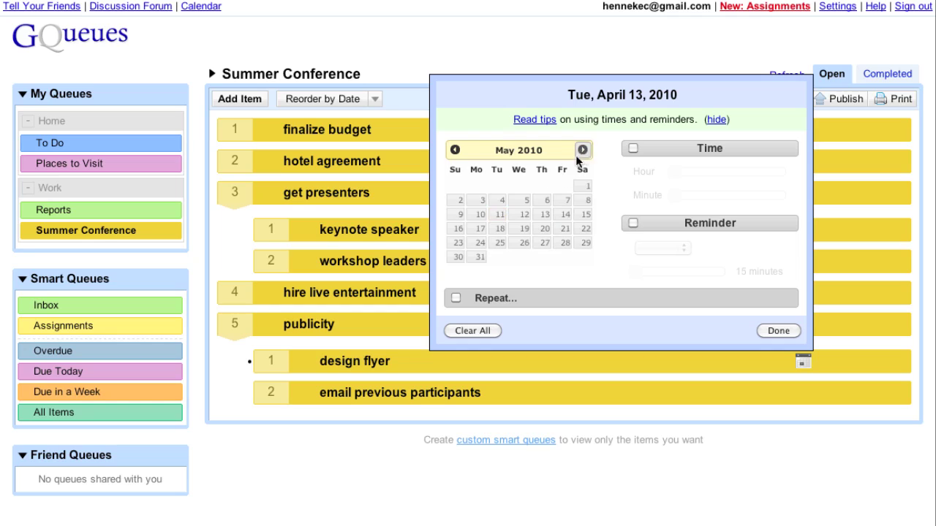
click(564, 203)
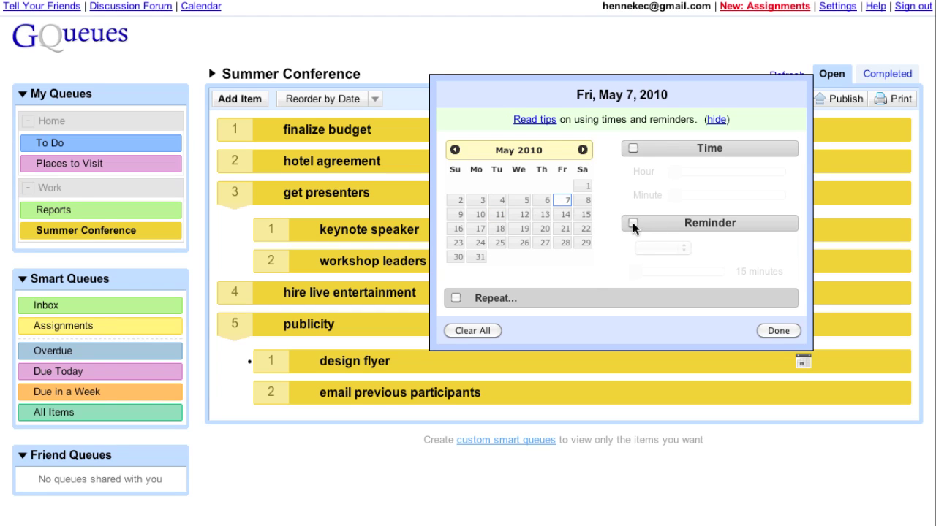
click(633, 223)
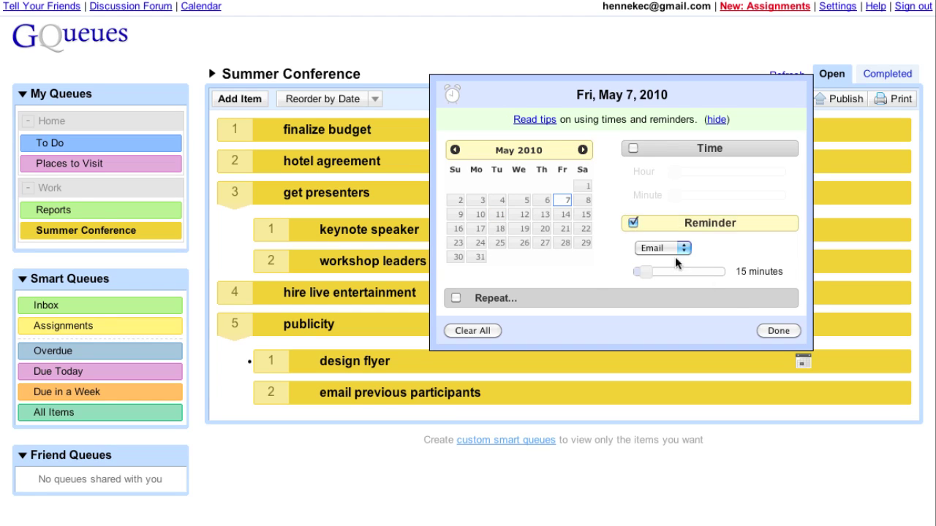
click(778, 330)
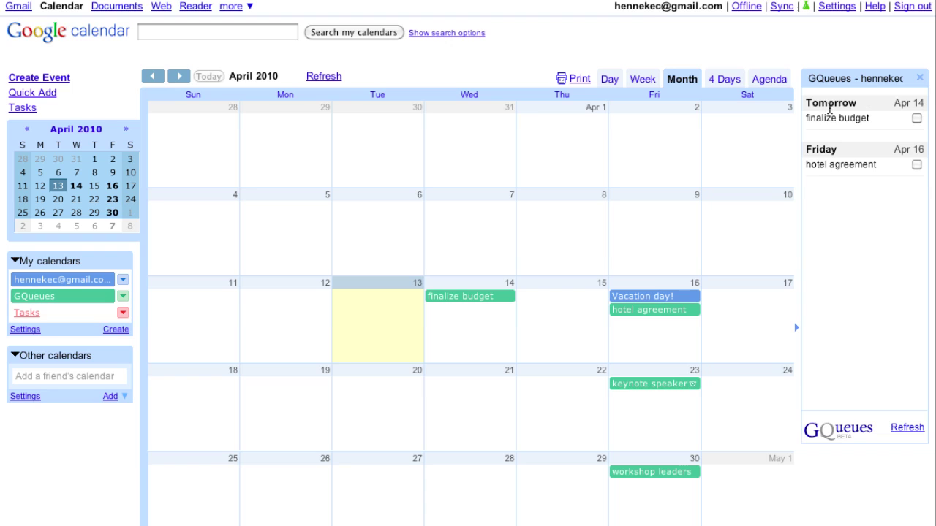
In Google Calendar, move hotel agreement to Apr 15, complete finalize budget, and refresh
drag(670, 313, 578, 308)
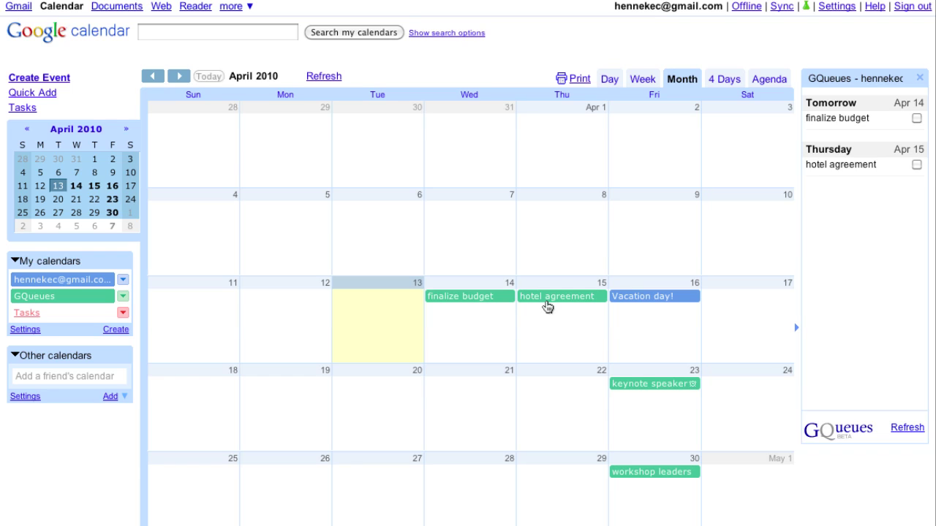
click(917, 119)
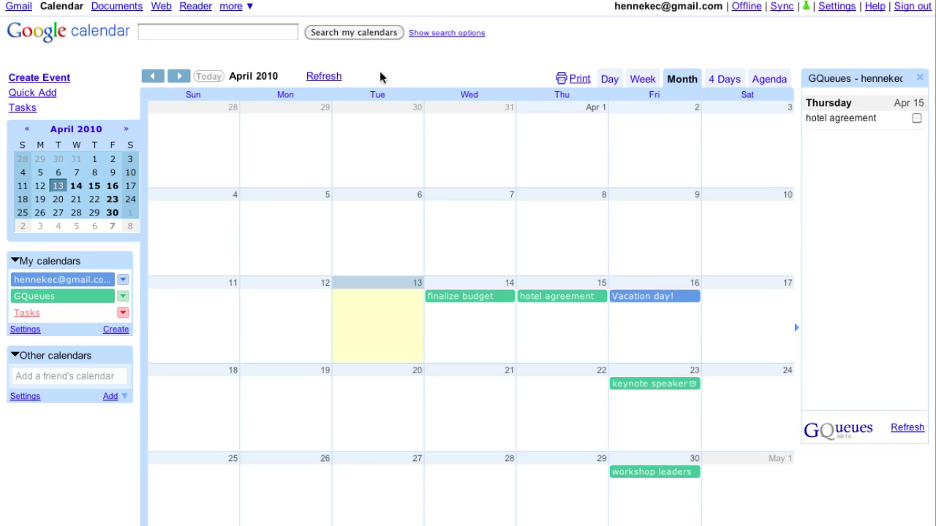
click(327, 79)
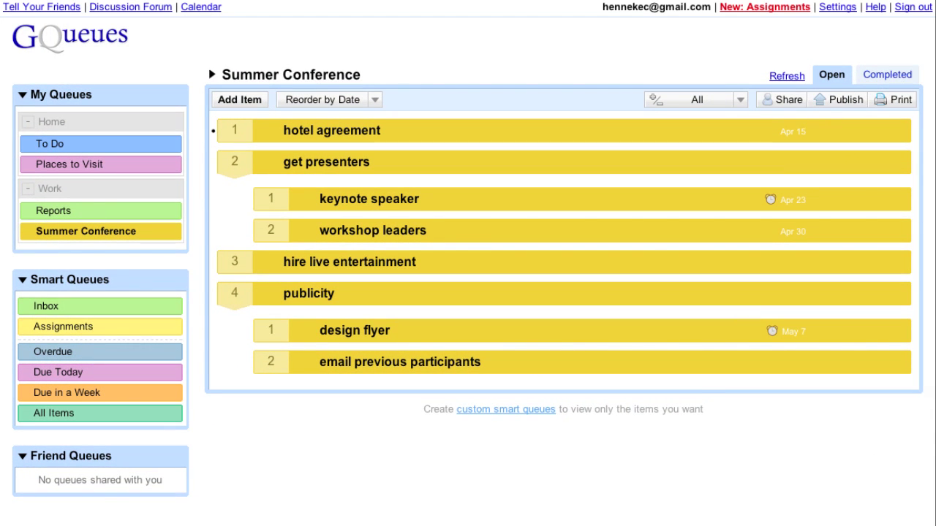
Tag hotel agreement, keynote speaker and hire live entertainment 'contract', then review the tag list
click(853, 131)
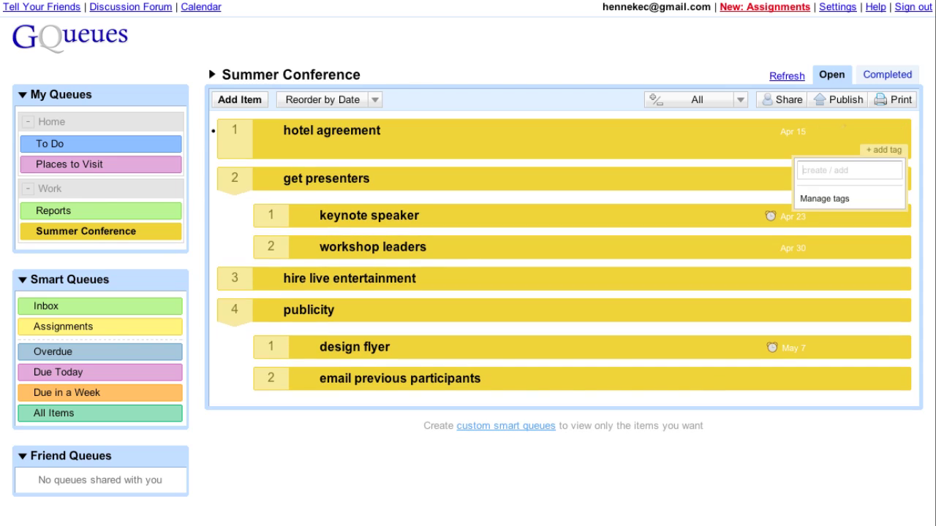
text(contract)
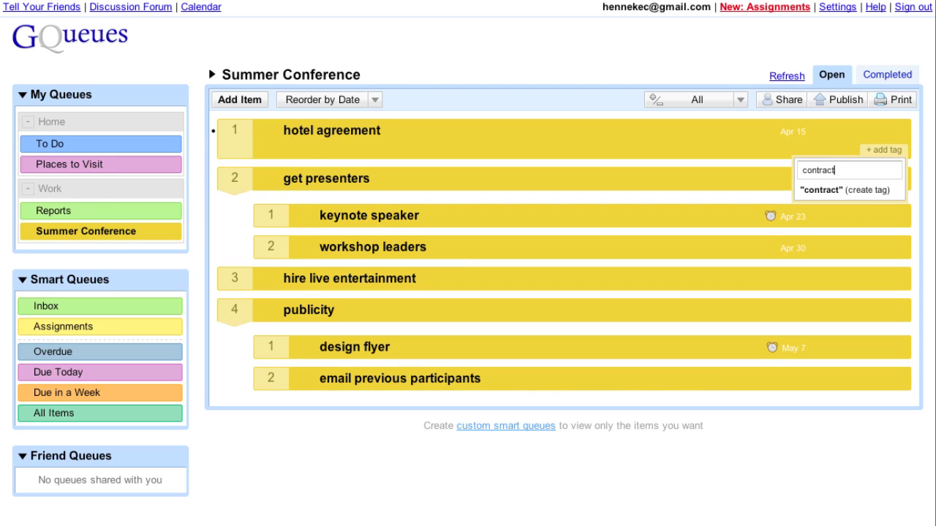
key(Return)
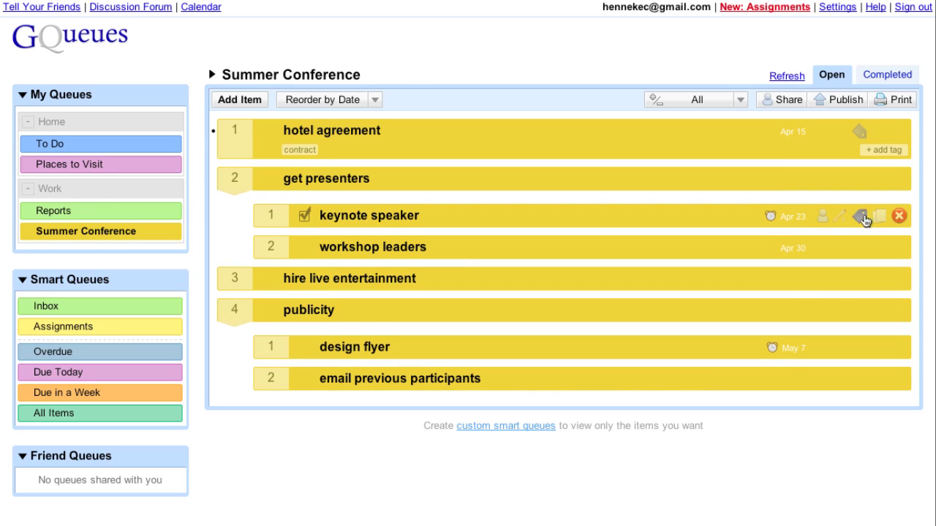
click(863, 219)
click(857, 275)
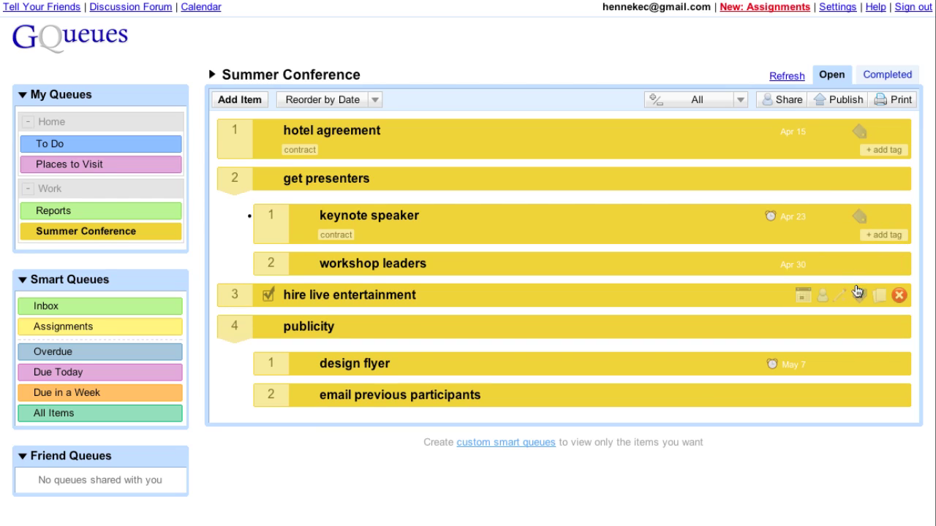
click(861, 296)
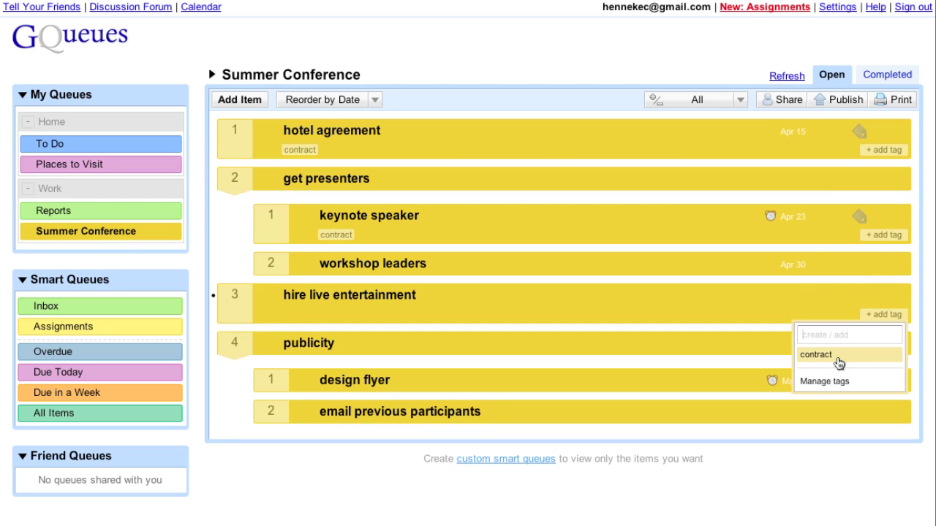
click(837, 356)
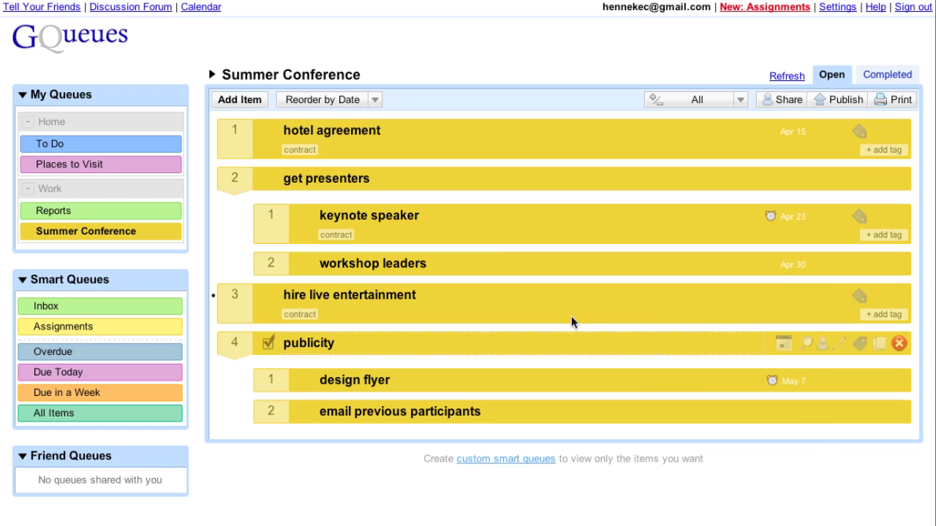
click(300, 150)
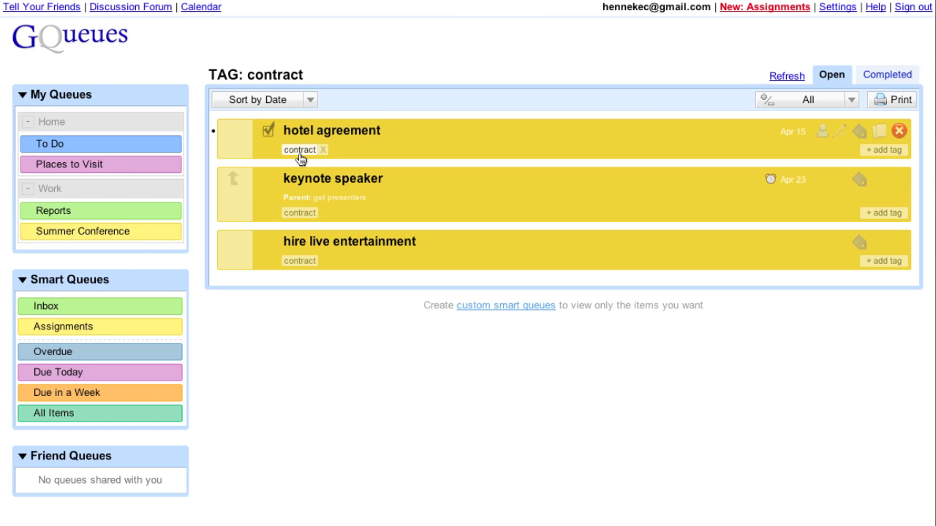
click(86, 233)
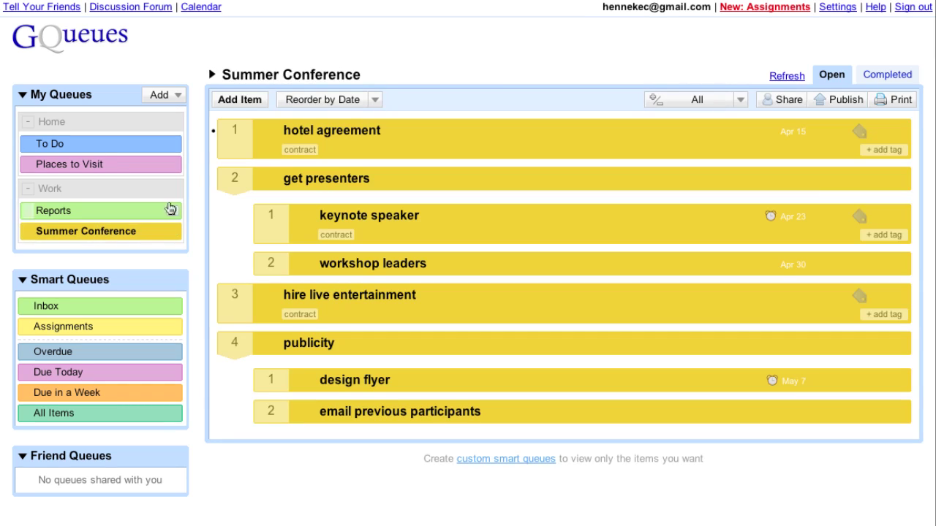
Add 'check registration numbers and hotel reservations' due June 4
click(239, 101)
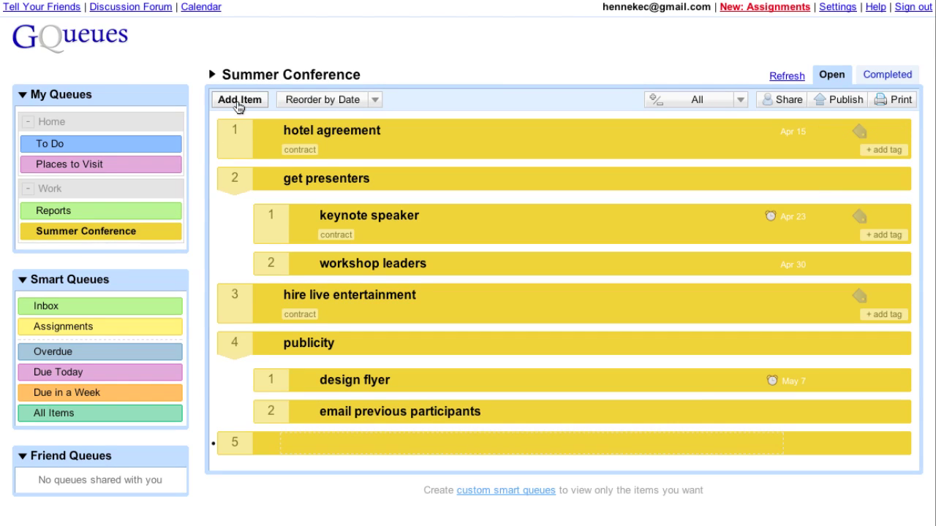
text(check regist)
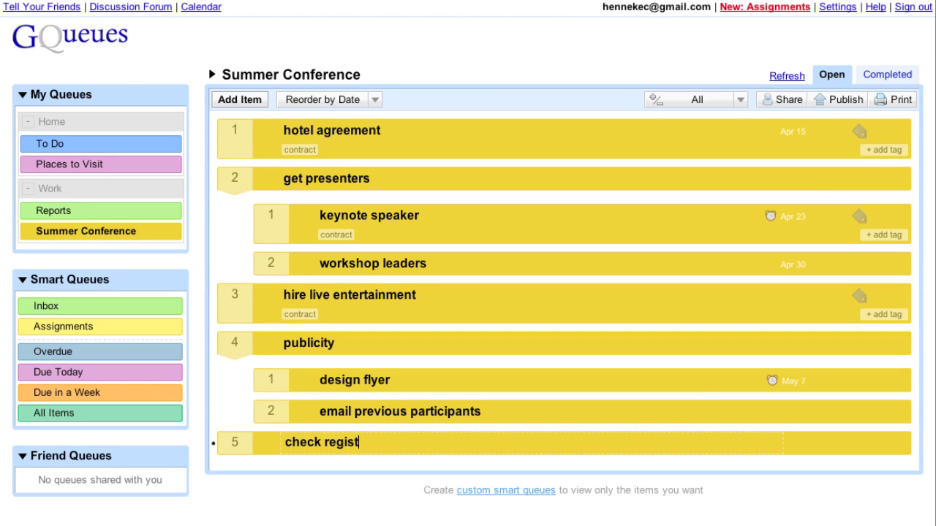
text(ration num)
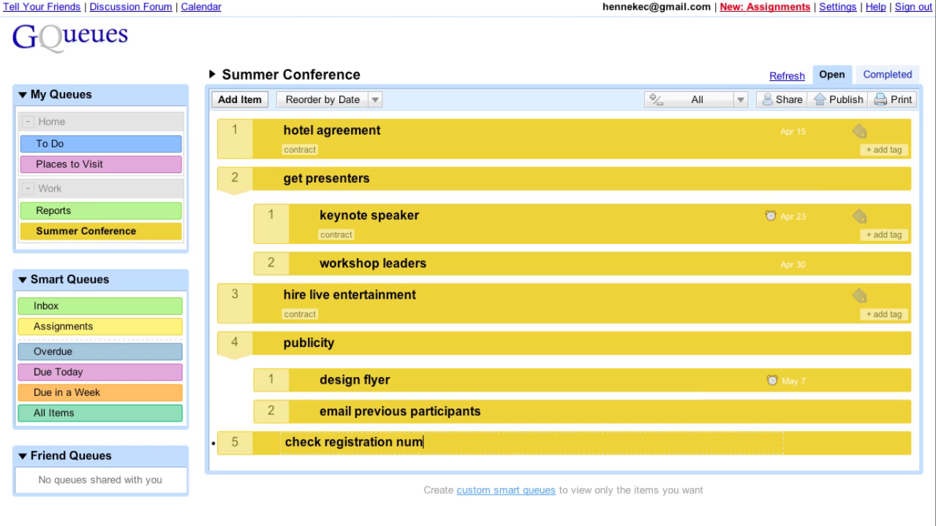
text(bers and hote)
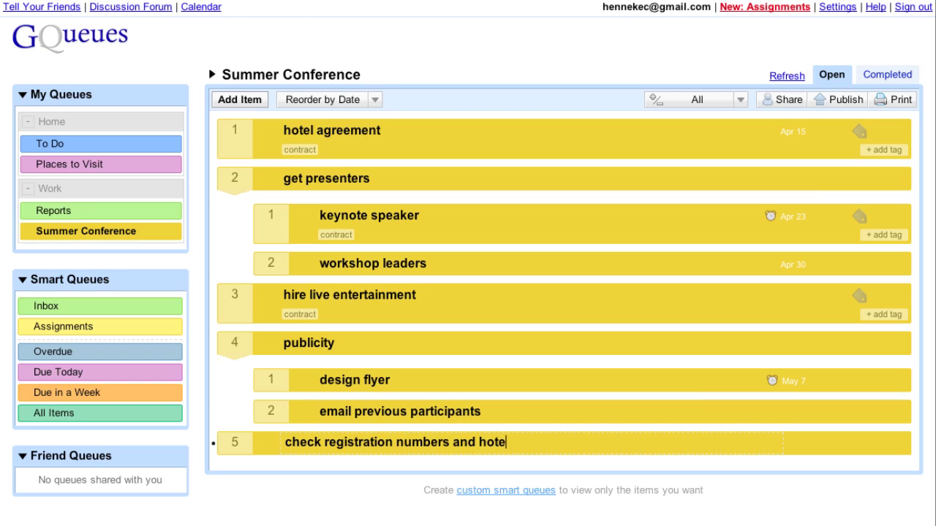
text(l reservations)
key(Return)
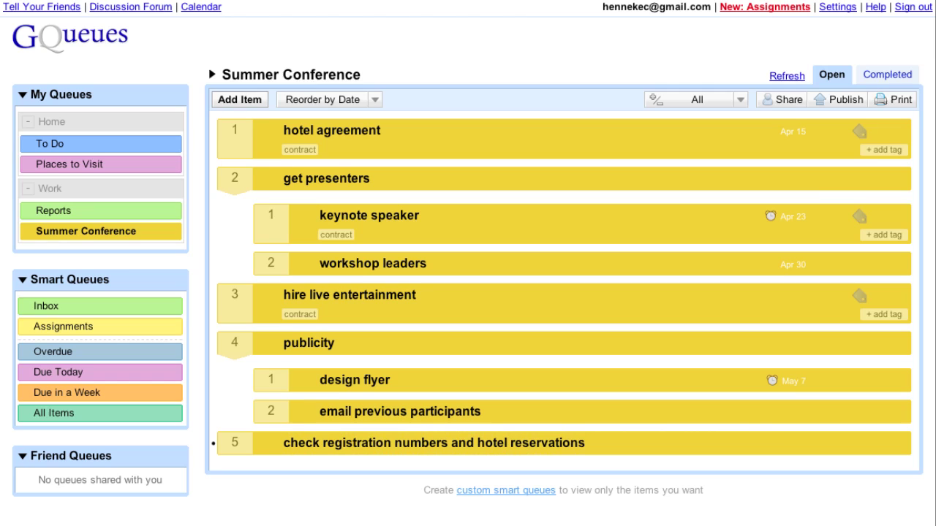
click(803, 443)
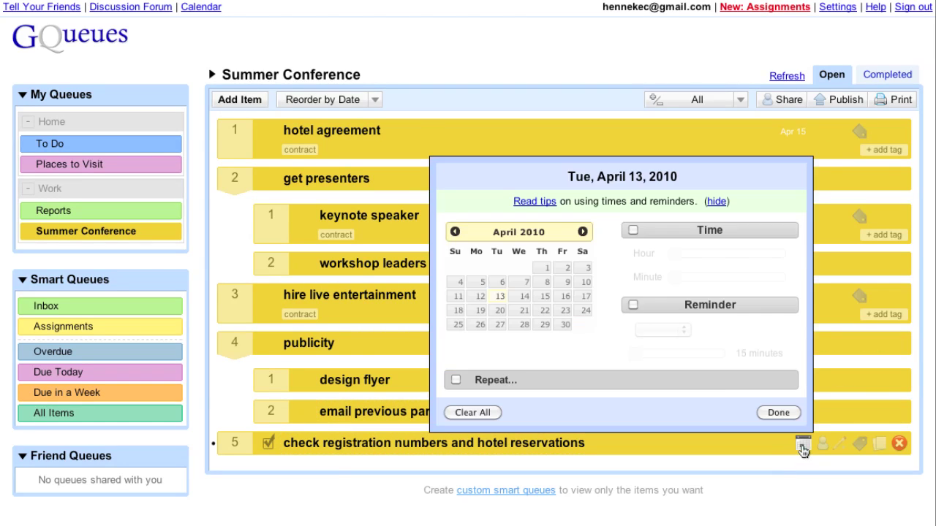
click(582, 231)
click(582, 232)
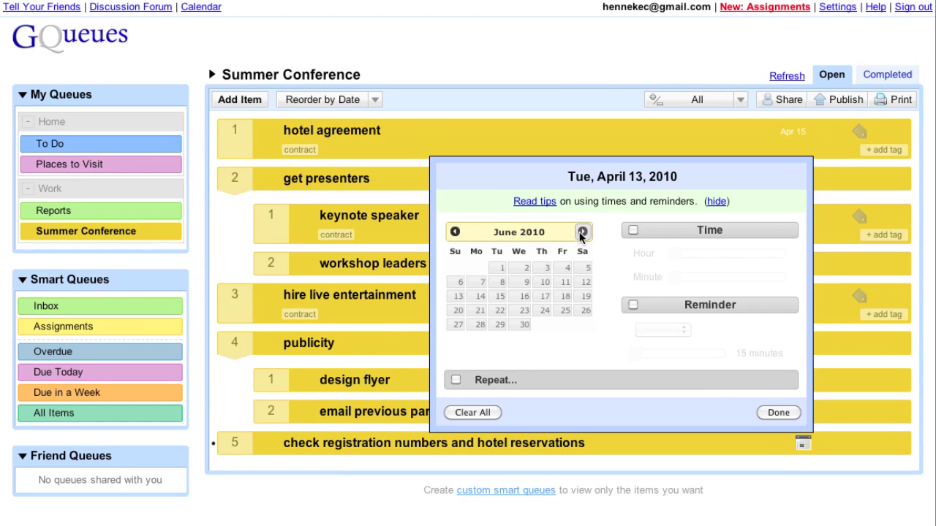
click(567, 269)
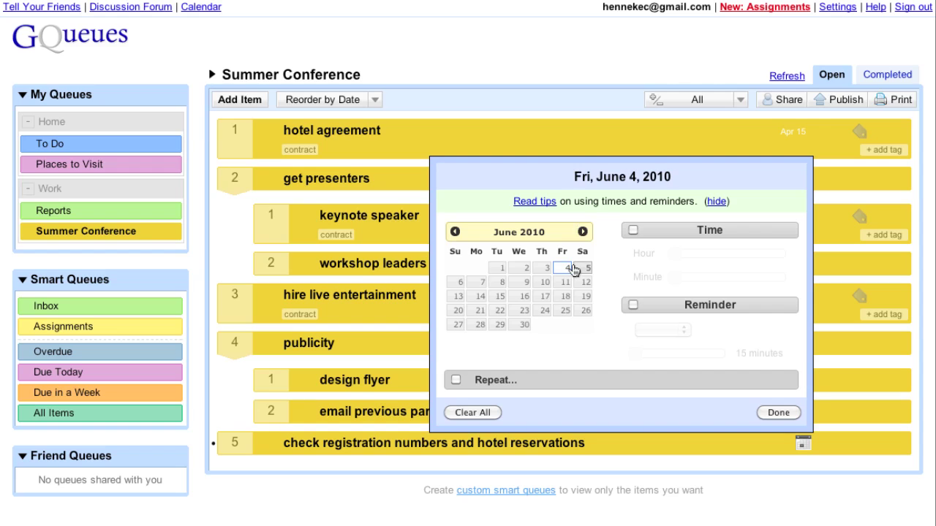
Make it repeat weekly, ending June 25, 2010, and save
click(457, 379)
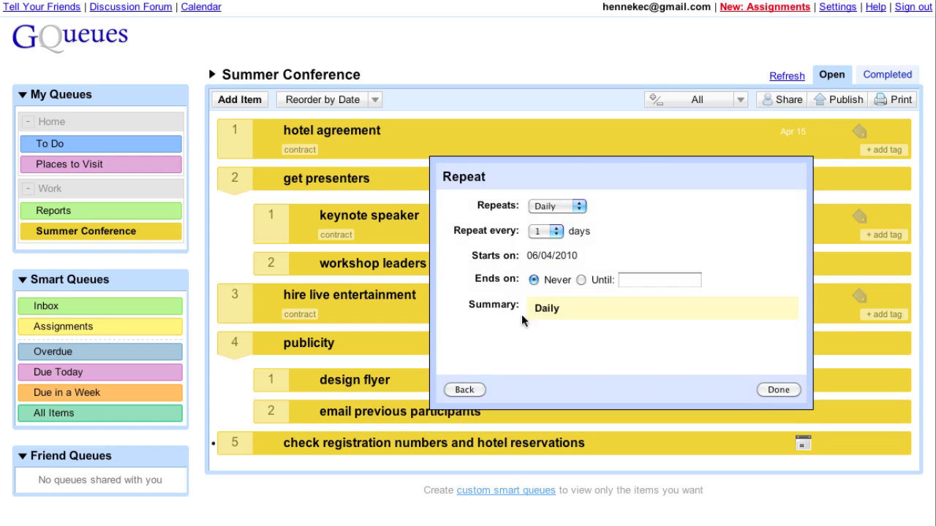
click(571, 205)
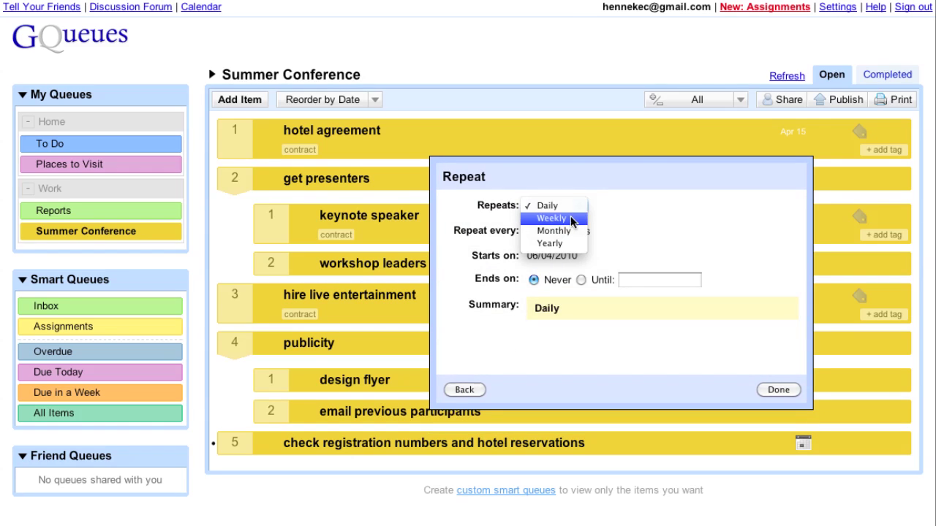
click(571, 216)
click(647, 302)
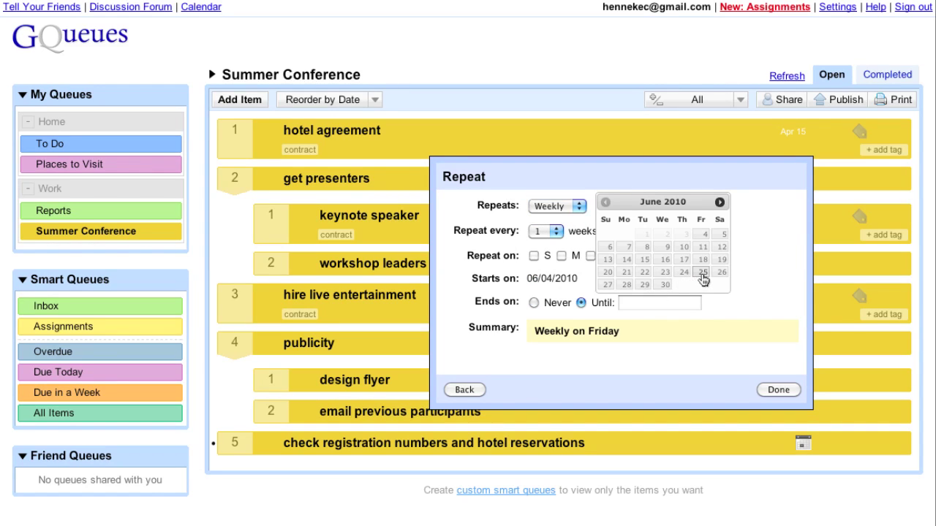
click(702, 272)
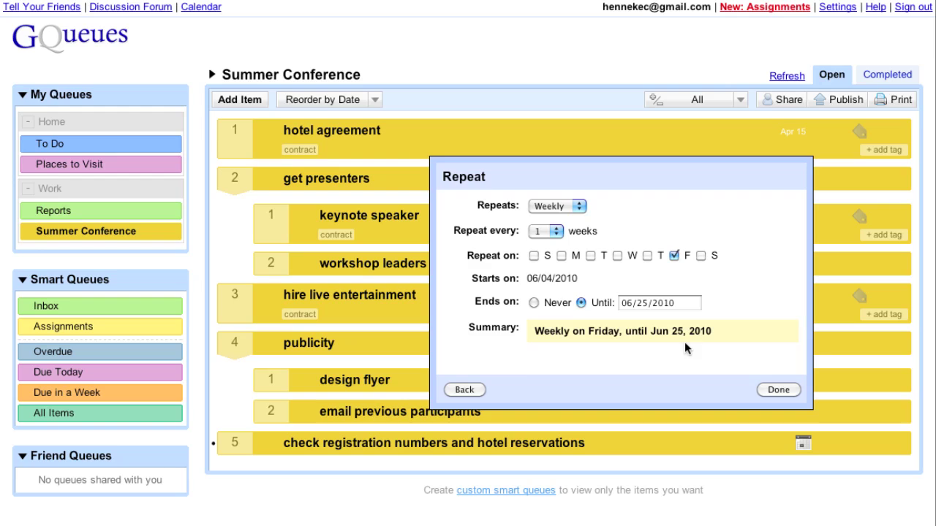
click(465, 391)
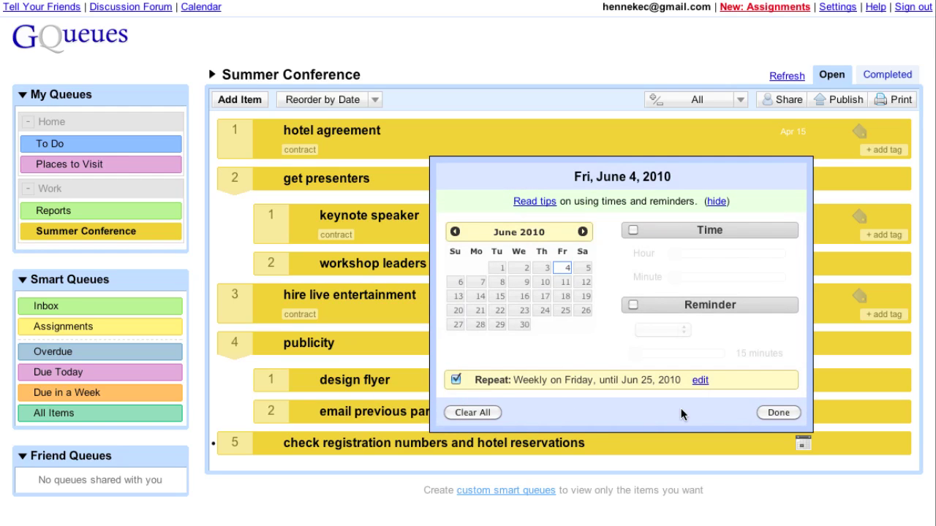
click(780, 413)
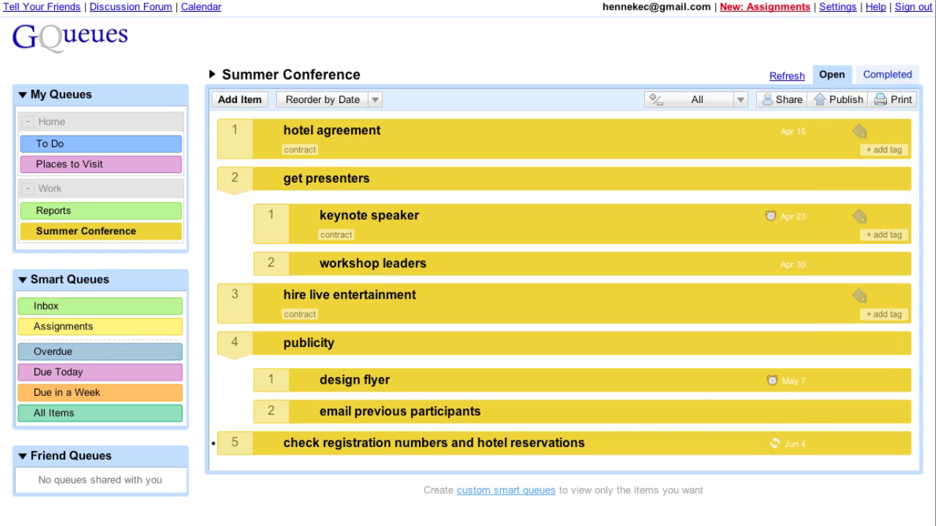
Complete hotel agreement, confirm it under Completed, then return to the Open items
mouse_move(269, 133)
click(270, 132)
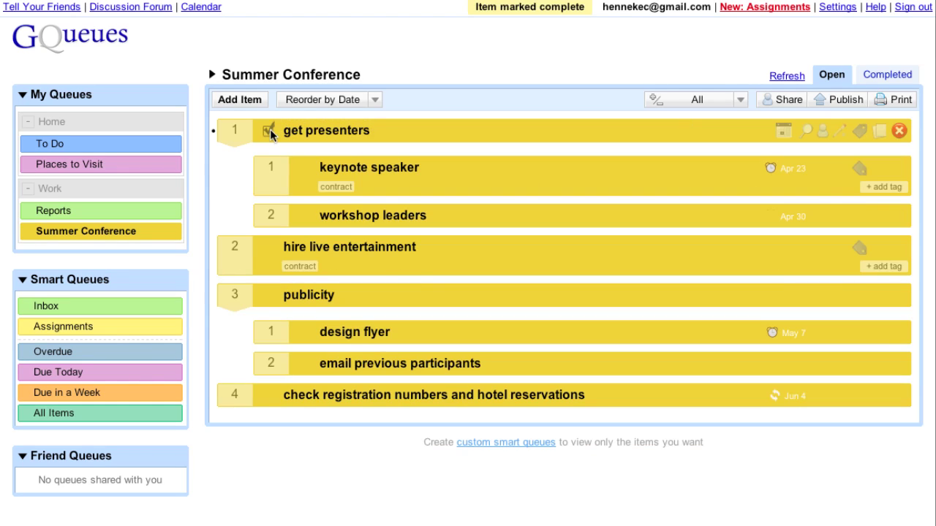
click(888, 75)
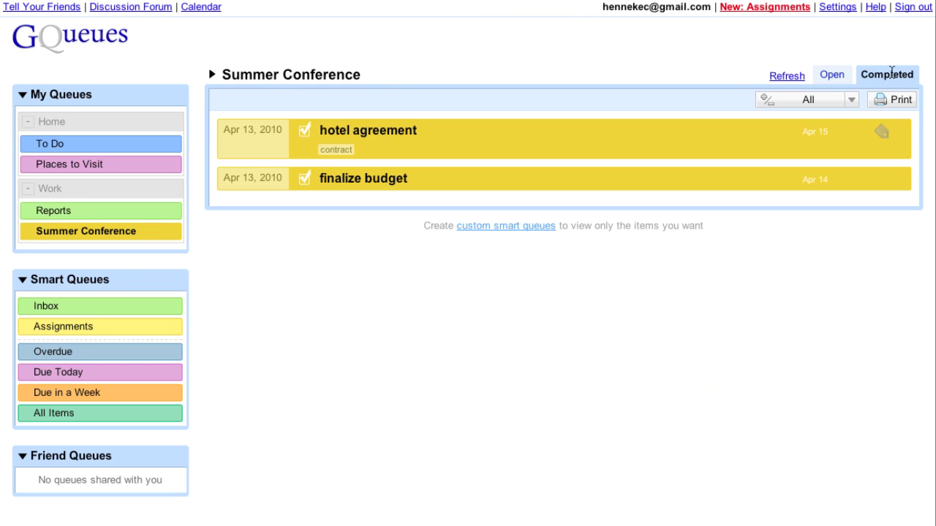
click(842, 75)
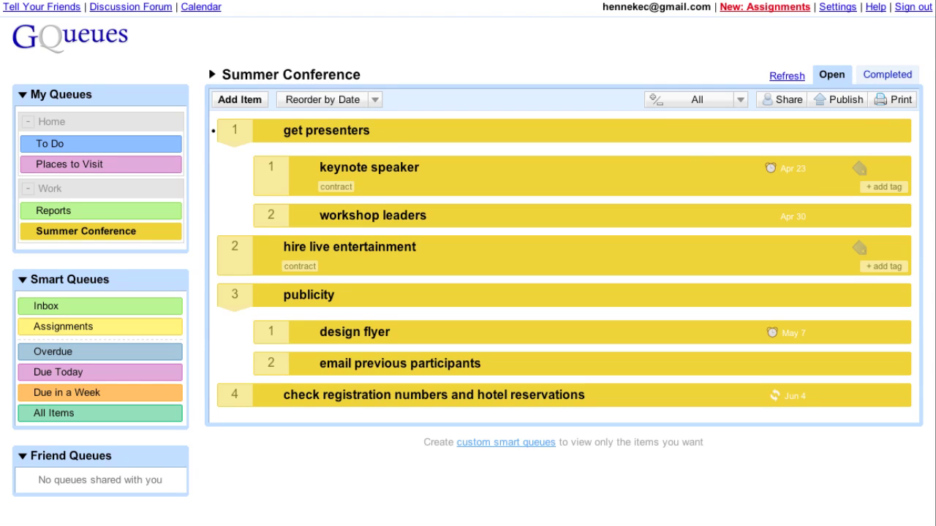
Add materials with subitems conference handbook (May 21) and handouts (May 28), both #printer
click(241, 100)
text(materials)
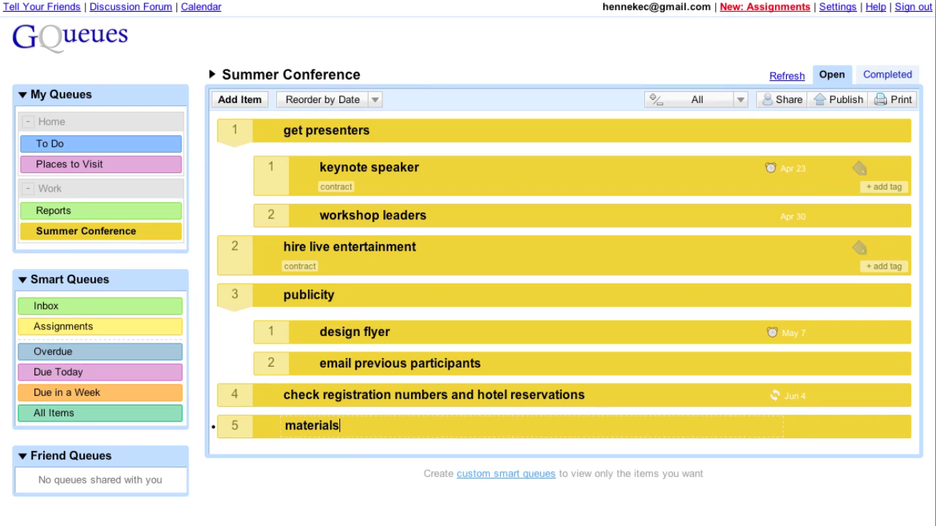
key(Tab)
text(confe)
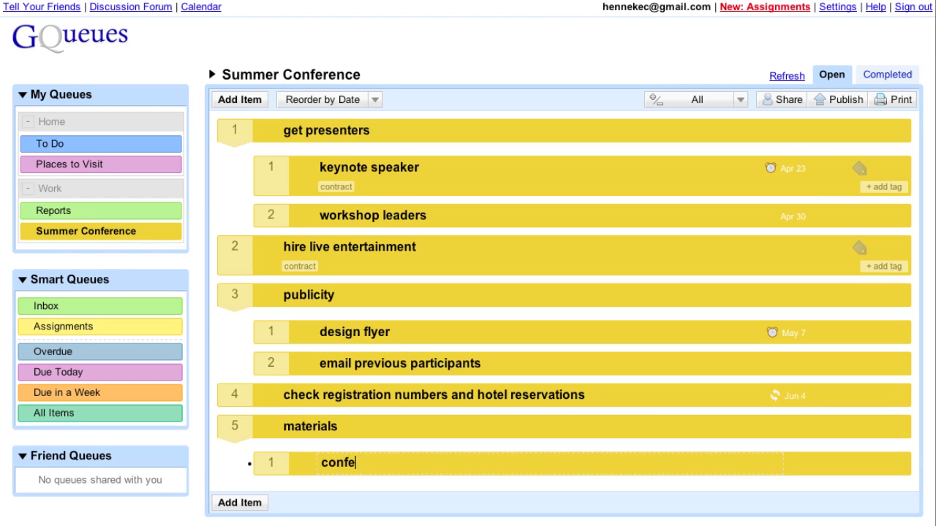
text(rence handb)
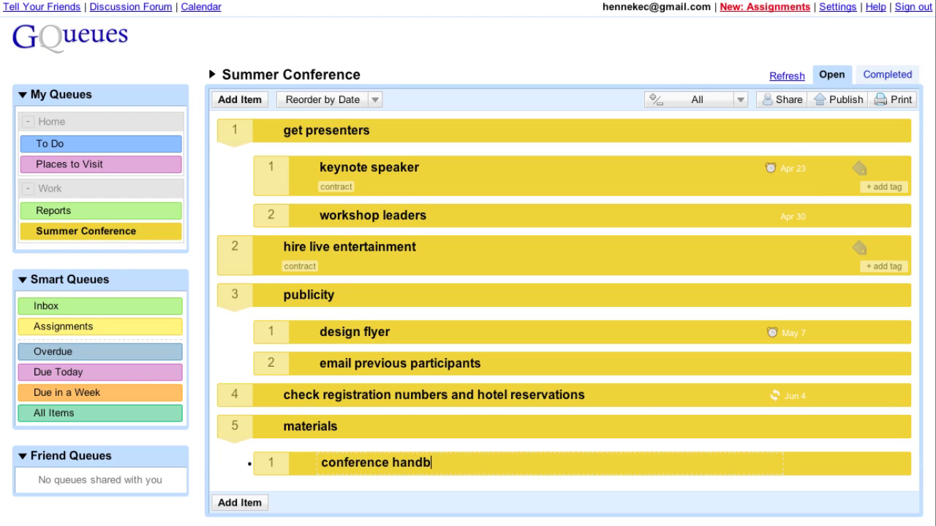
text(ook may 21)
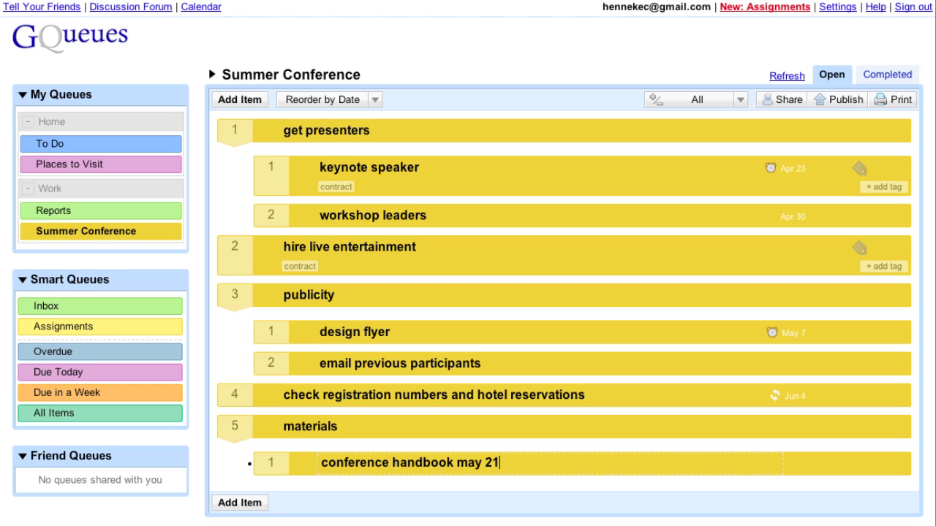
text( #printer)
key(Return)
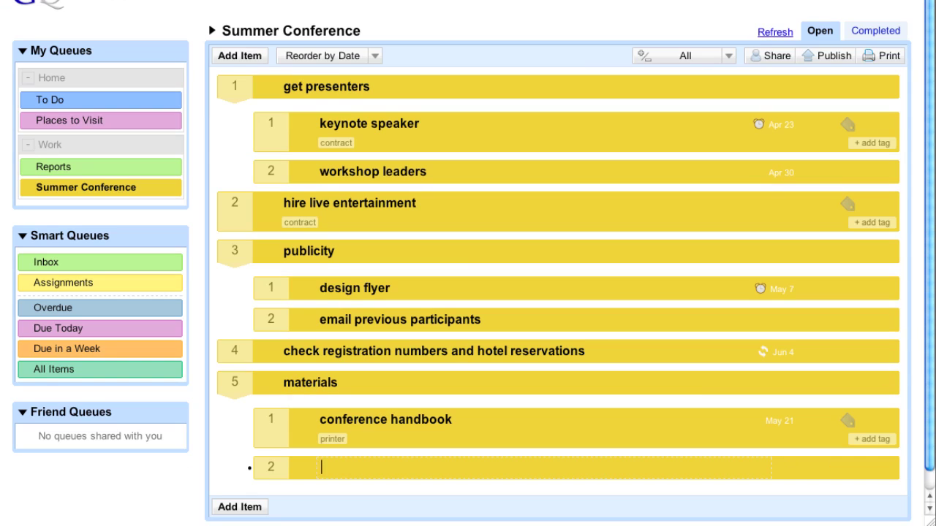
text(handouts may )
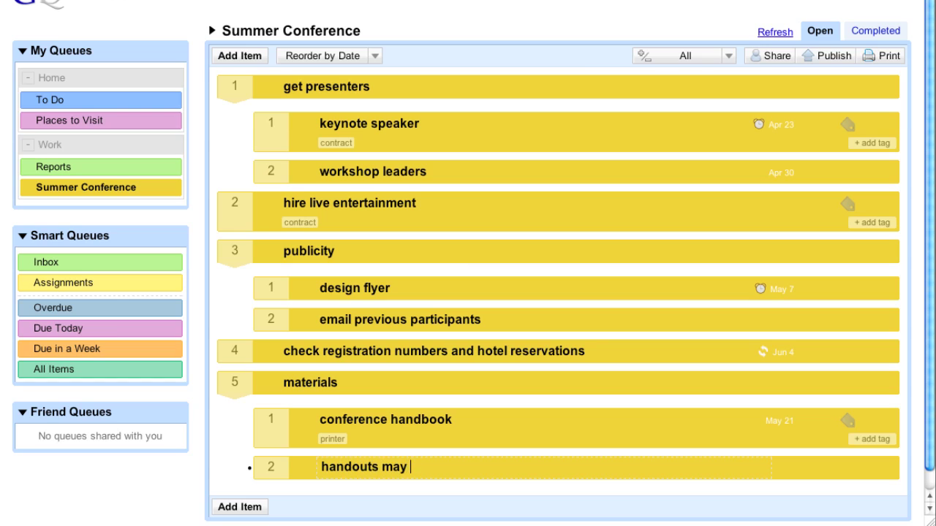
text(28 #printer)
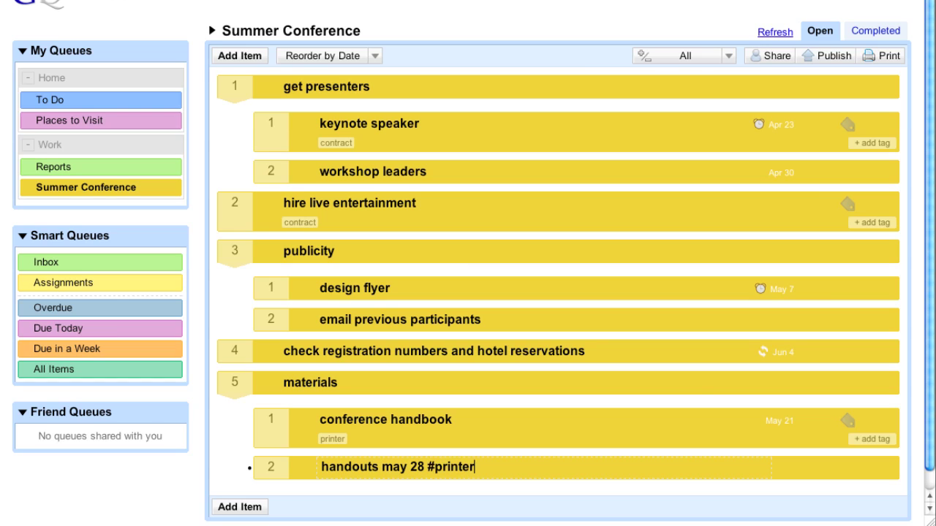
key(Return)
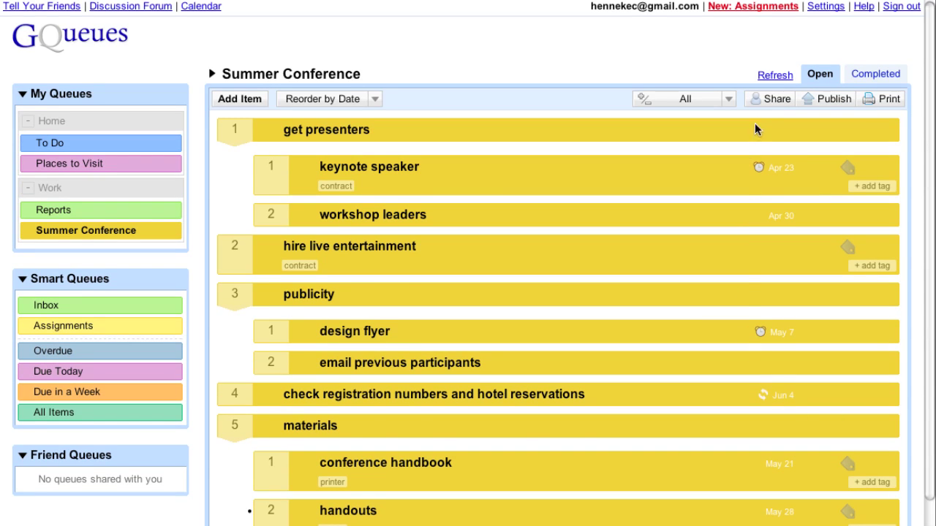
Share Summer Conference as Collaborator with the invitee's e-mail address and send the invite
click(766, 100)
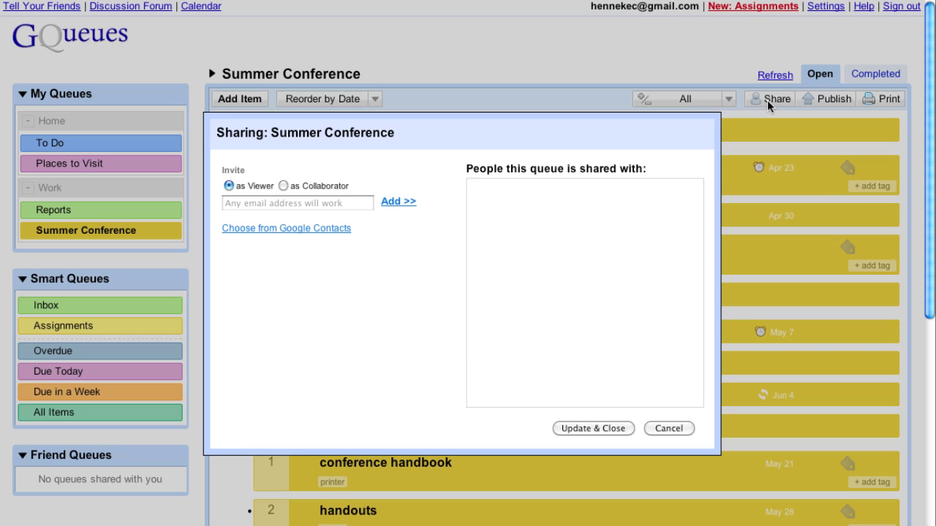
click(283, 186)
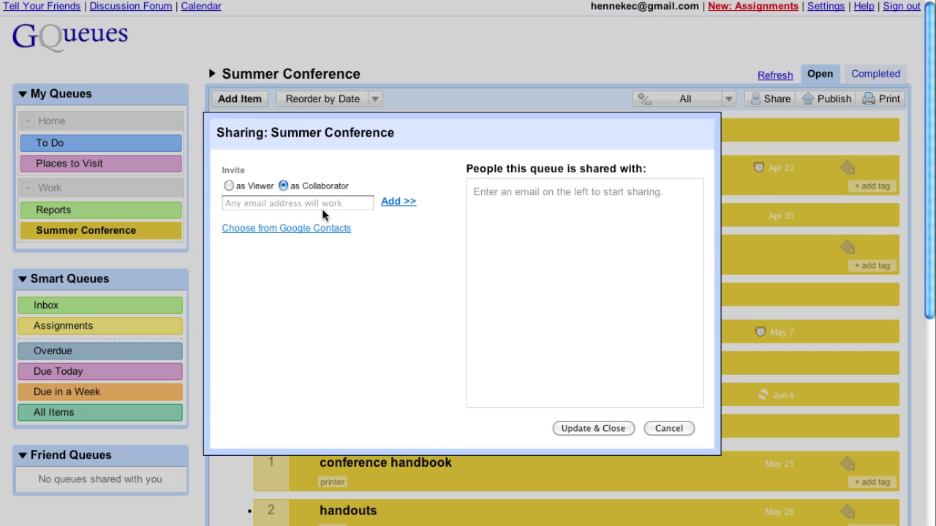
click(322, 204)
text(anna@)
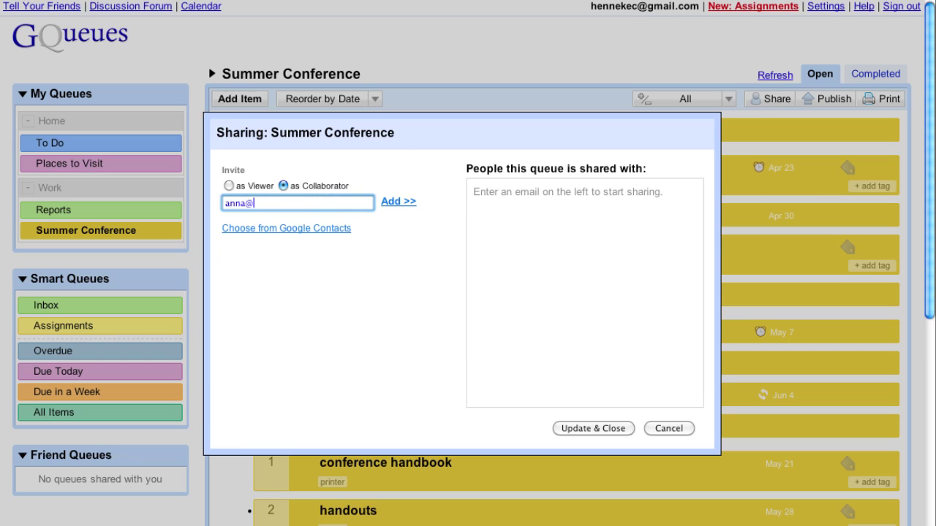
text(example.com)
click(386, 204)
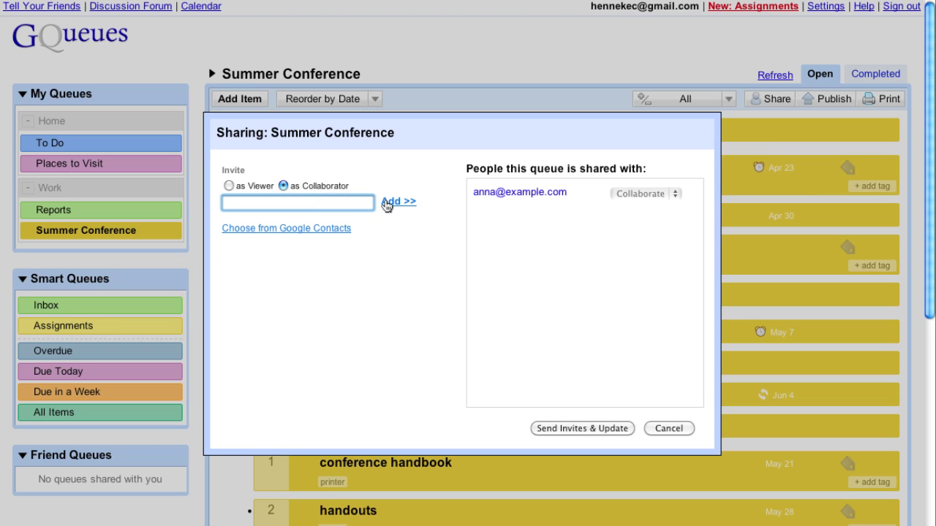
click(606, 429)
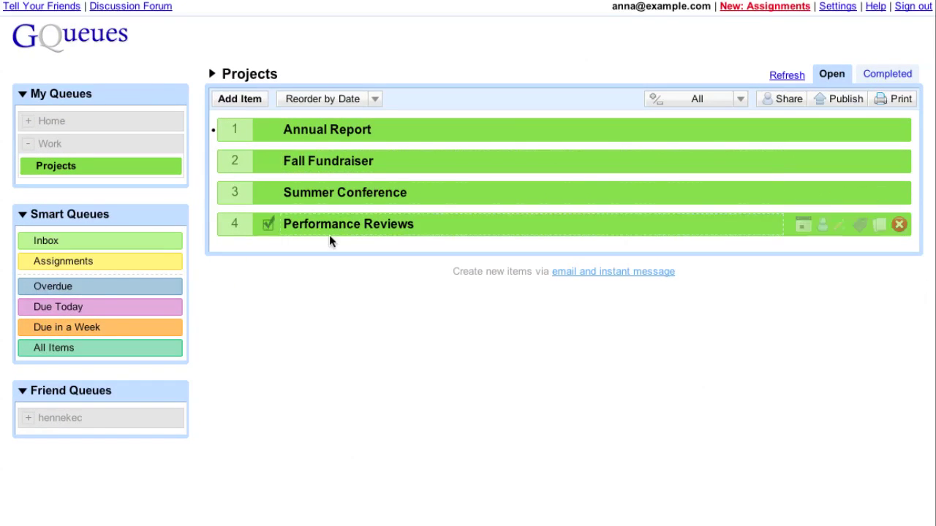
In the friend's shared Summer Conference queue, add a 'swag' task as materials' third subtask
click(28, 418)
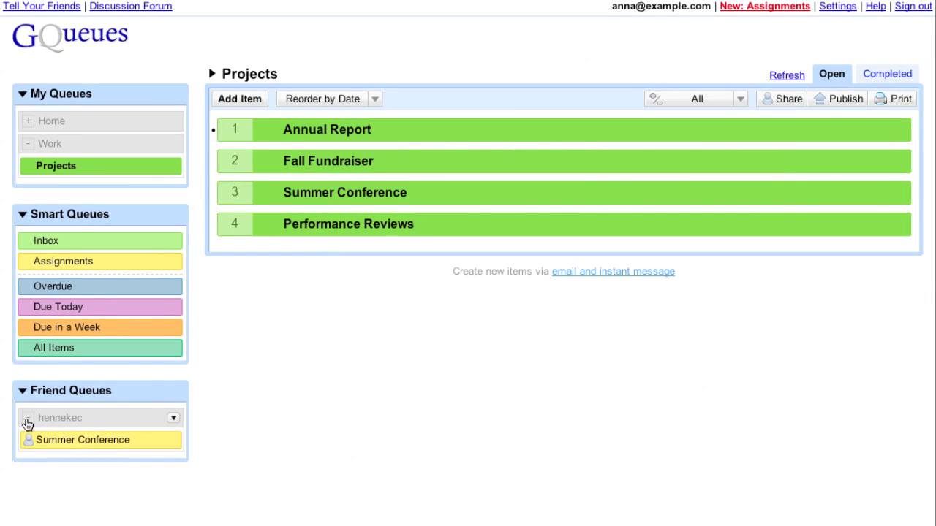
click(90, 441)
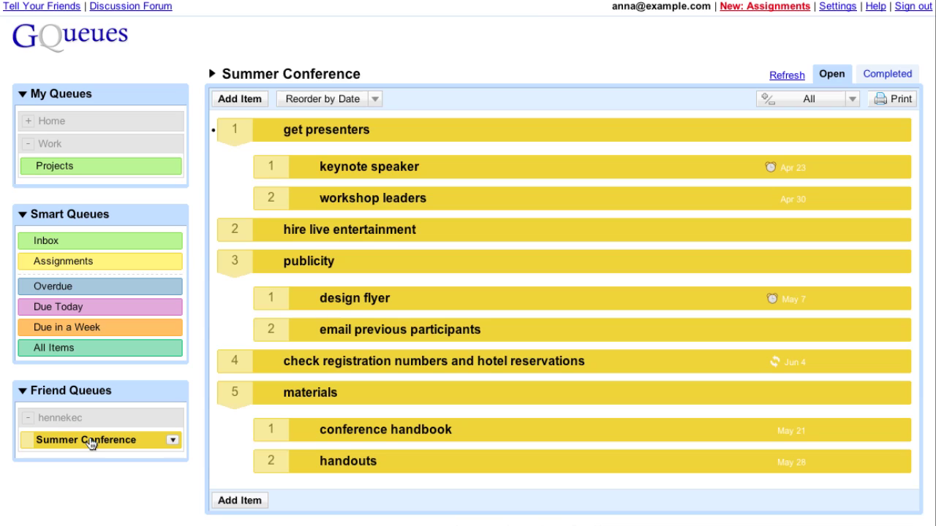
click(249, 500)
text(sw)
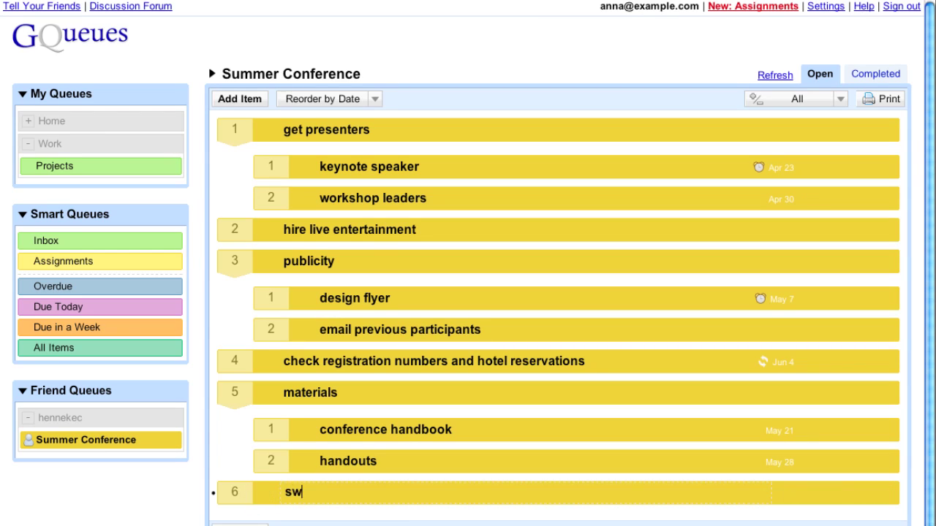
text(ag)
key(Return)
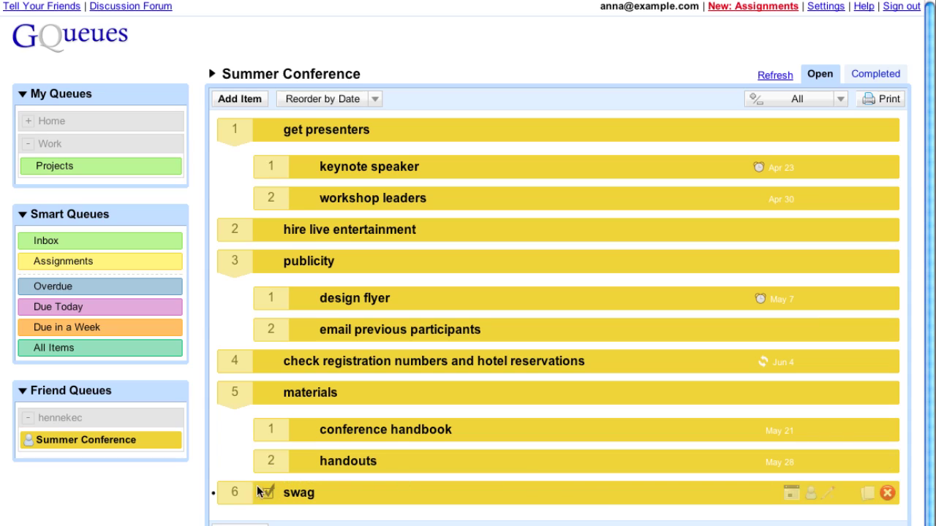
drag(258, 492, 249, 493)
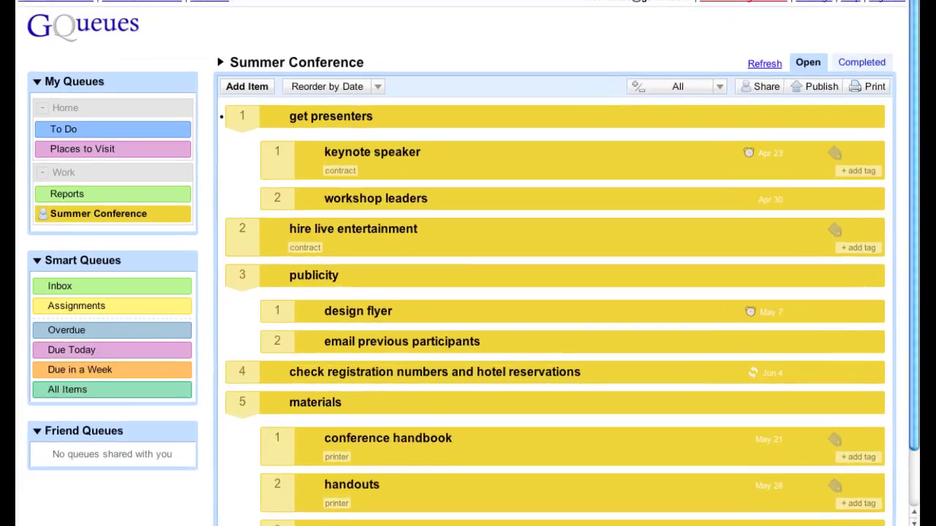
Choose Hide All Tags from the display options of the Summer Conference queue
scroll(805, 373, down, 2)
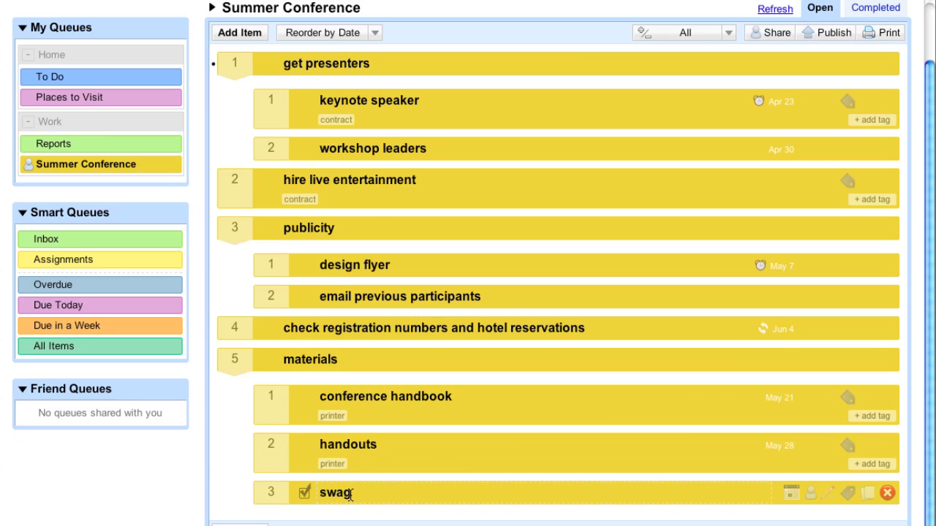
click(729, 32)
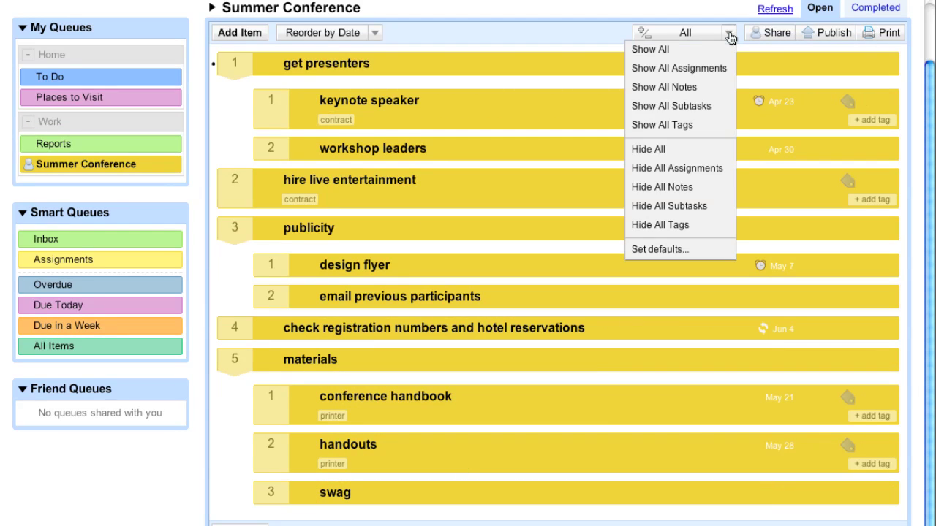
click(704, 225)
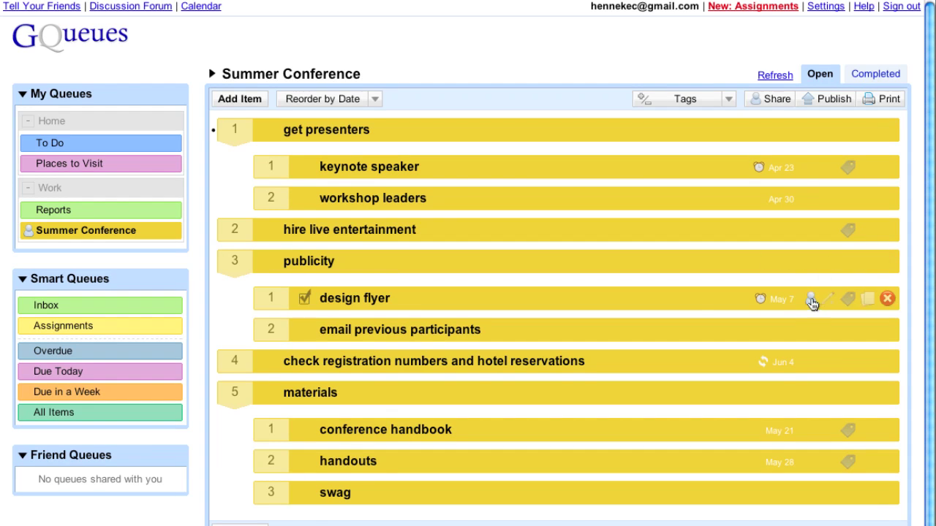
Assign the design flyer task to one collaborator by their e-mail address
click(813, 302)
text(rcik)
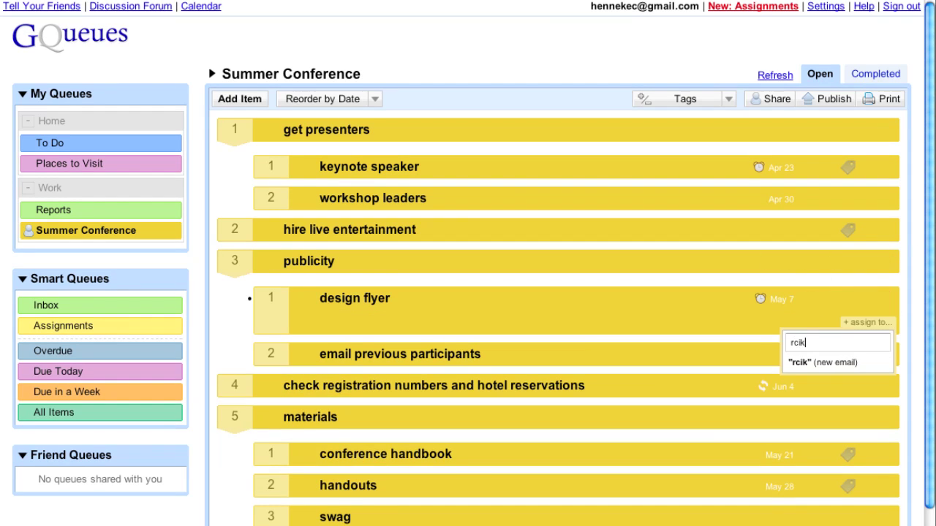
key(BackSpace)
key(BackSpace)
key(BackSpace)
text(ick@)
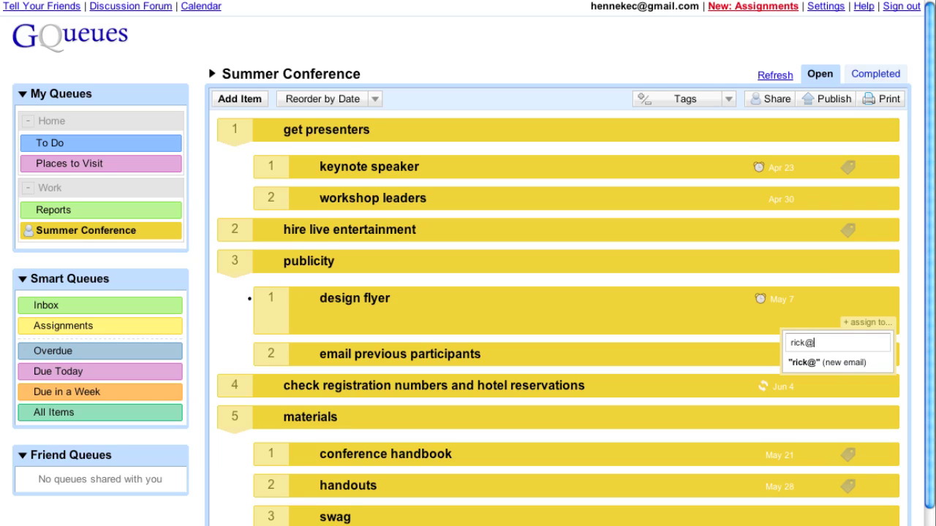
text(example.com)
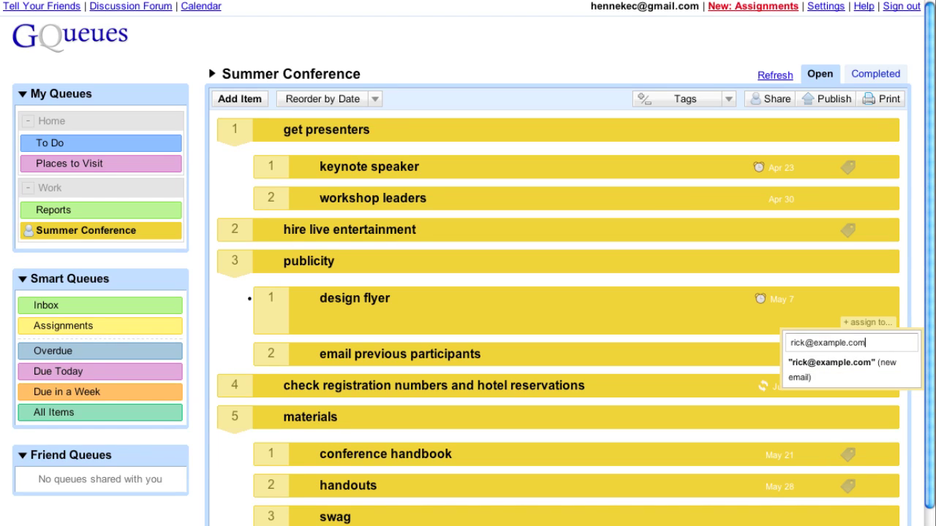
key(Return)
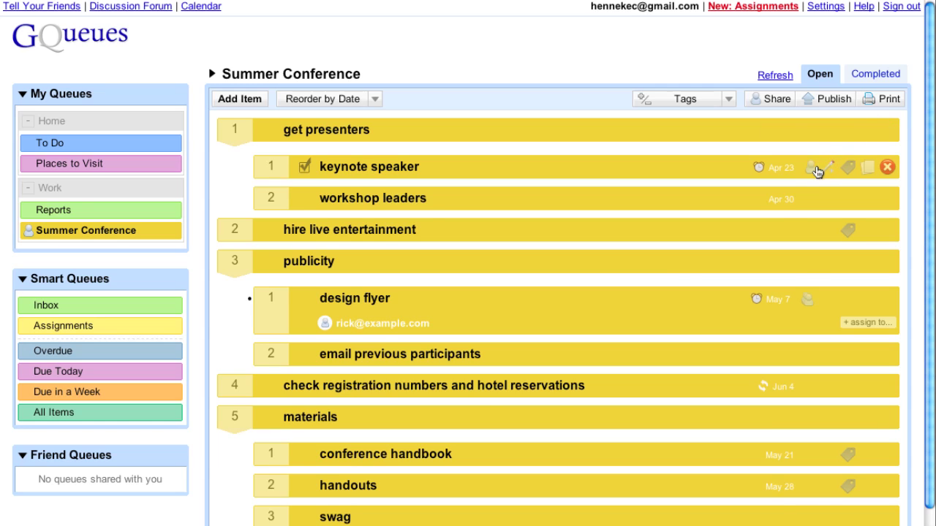
Assign keynote speaker to another collaborator's e-mail, and give workshop leaders that same assignee
click(810, 167)
text(sus)
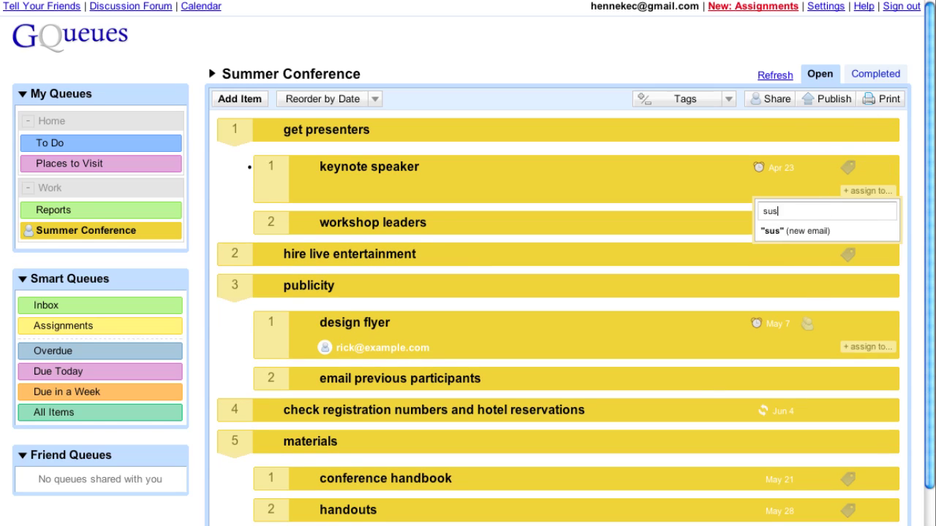
text(an@example.com)
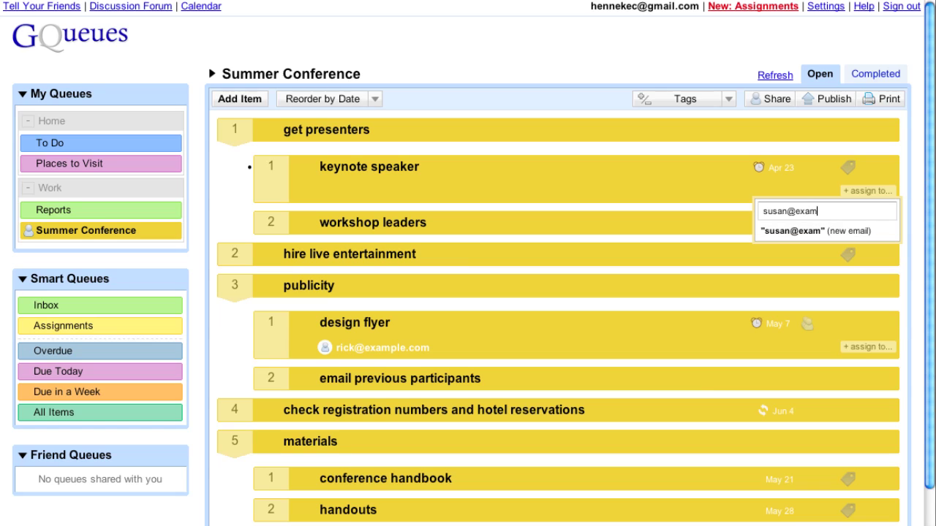
key(Return)
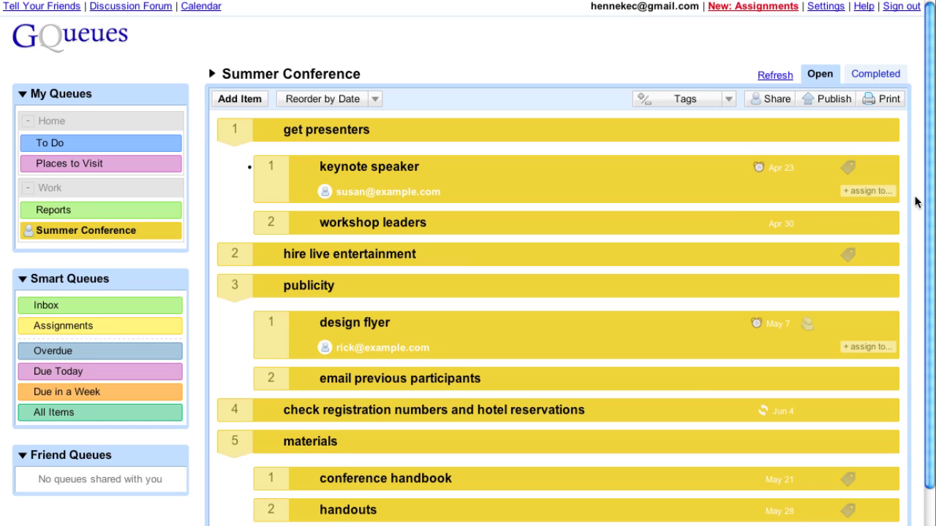
click(810, 223)
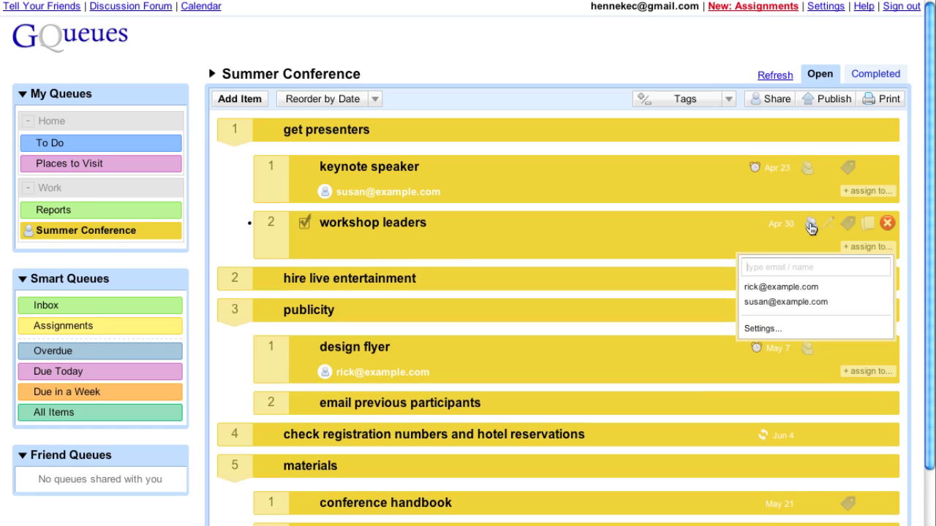
click(790, 301)
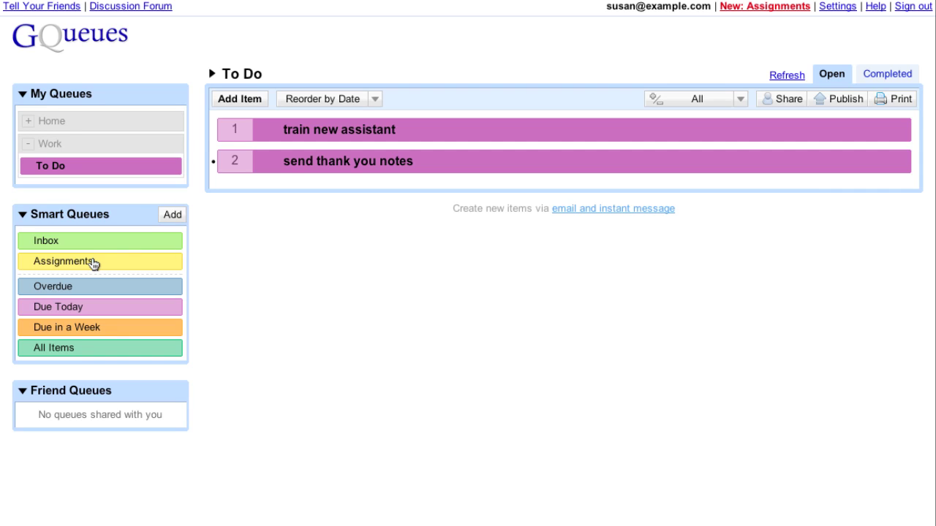
In Assignments, comment on keynote speaker that the speaker agreed, then check it off
click(94, 264)
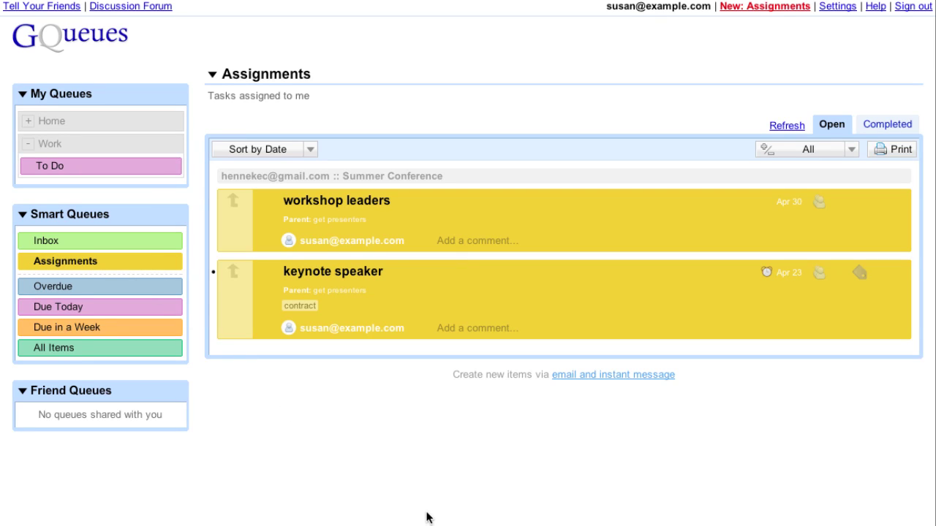
click(472, 328)
text(Marissa ag)
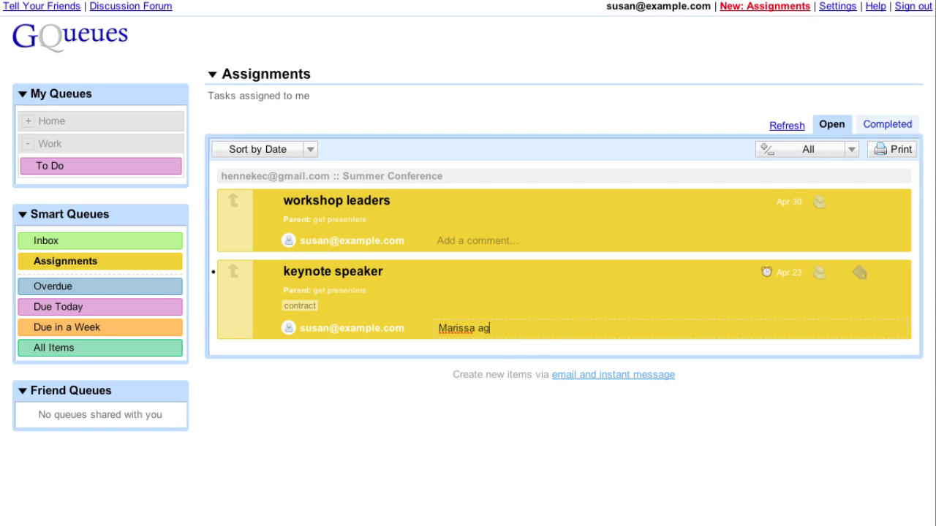
text(reed to speak!)
key(Return)
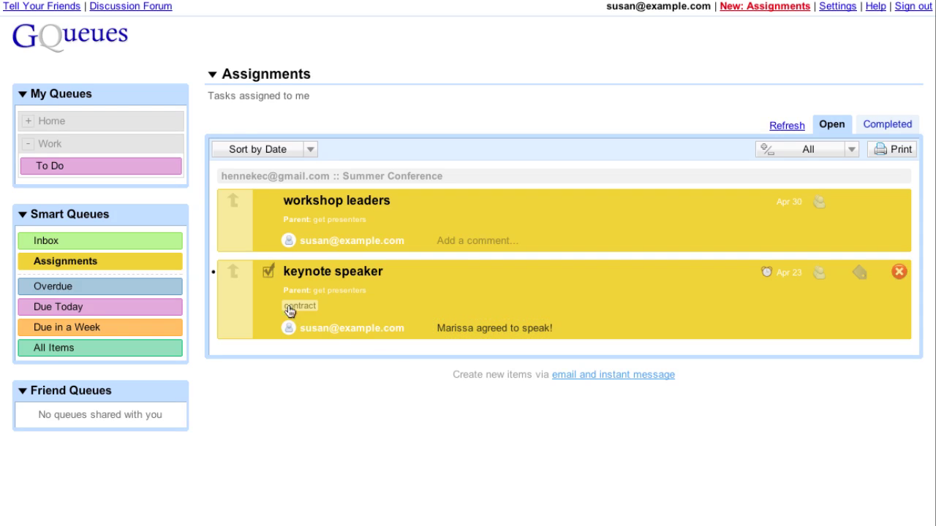
click(268, 272)
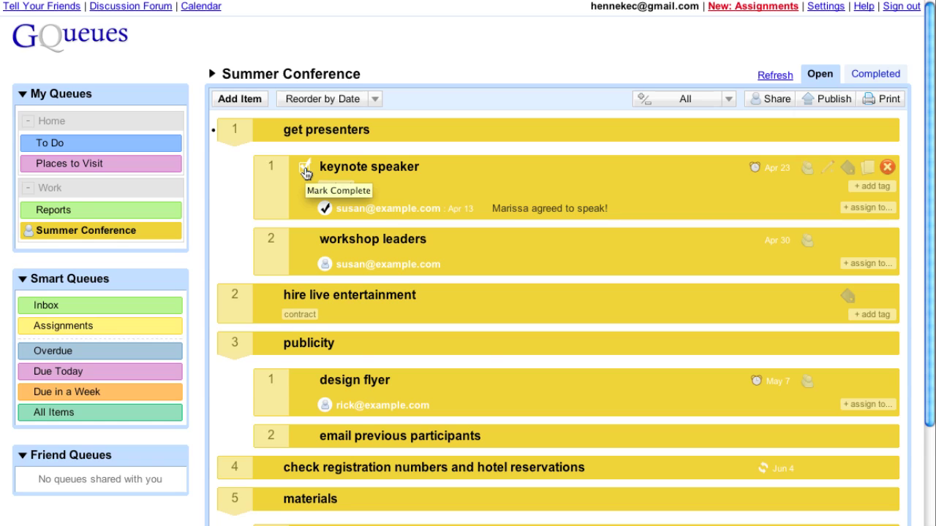
Mark keynote speaker complete in the Summer Conference queue
click(305, 170)
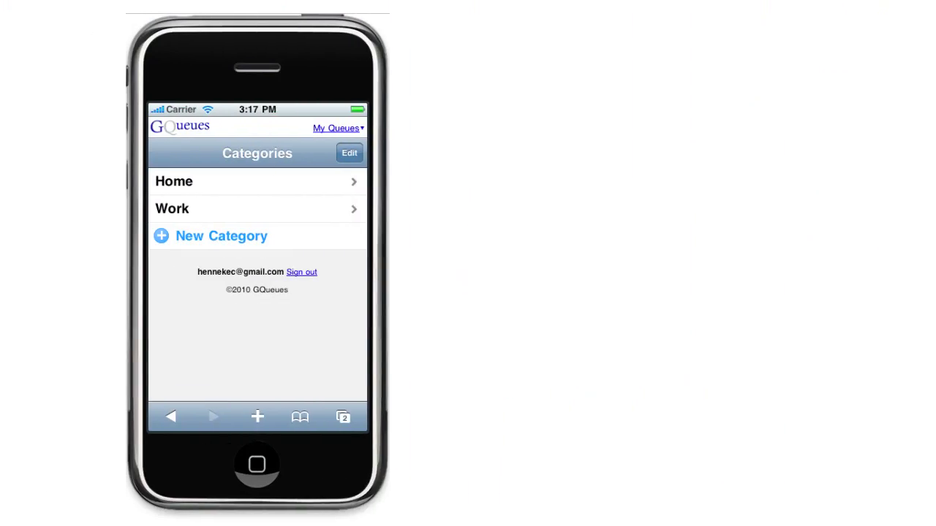
On the phone, add the note 'We need 5 total' to workshop leaders under Work › Summer Conference
click(291, 210)
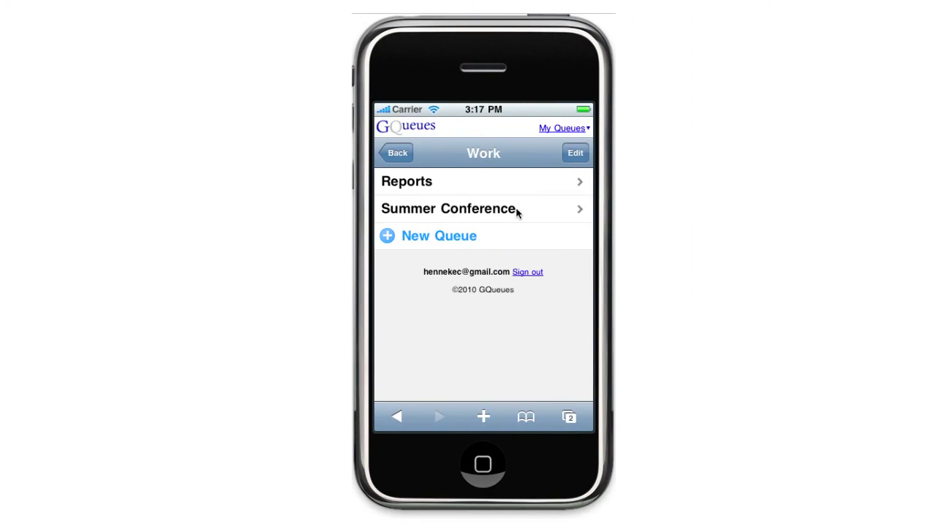
click(516, 212)
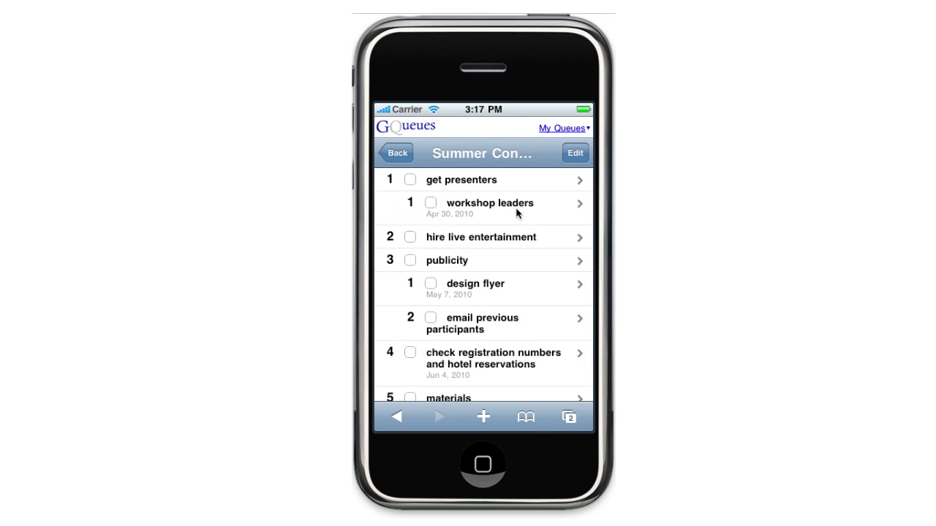
click(517, 212)
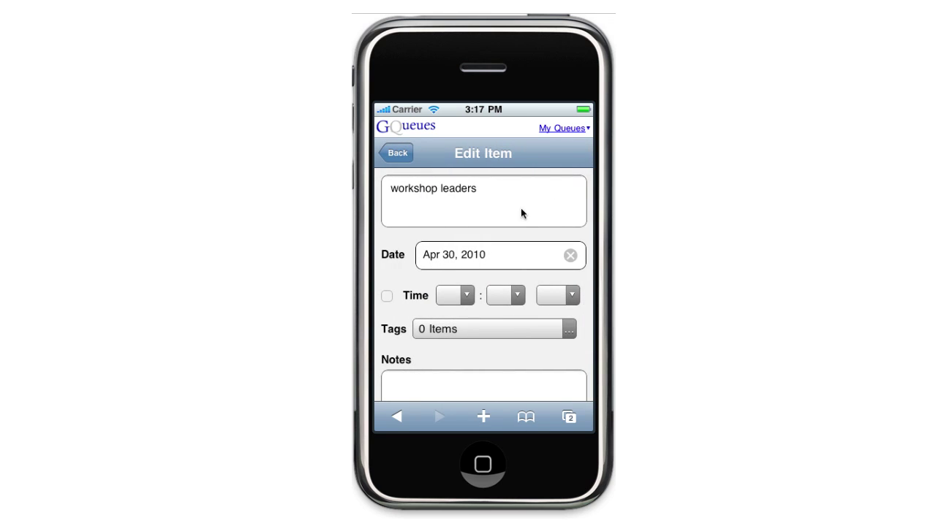
click(504, 389)
text(W)
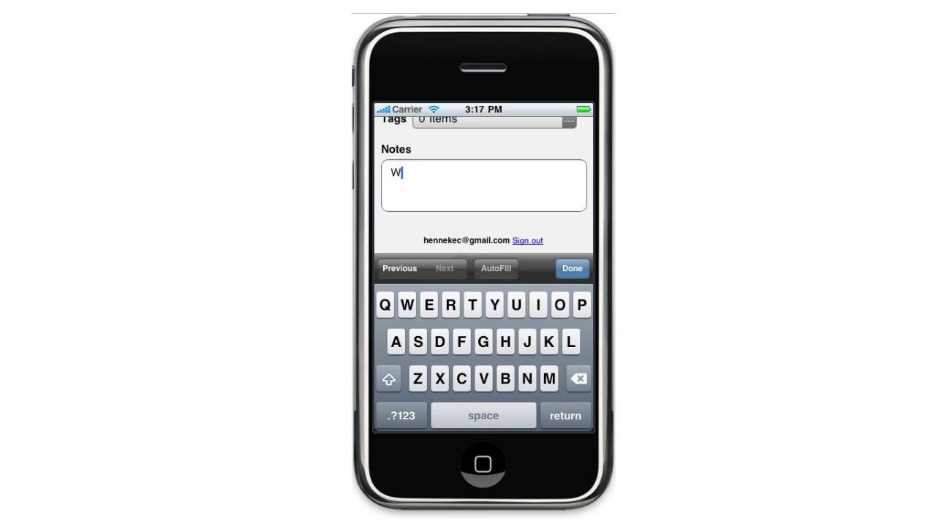
text(e need 5 total)
click(582, 266)
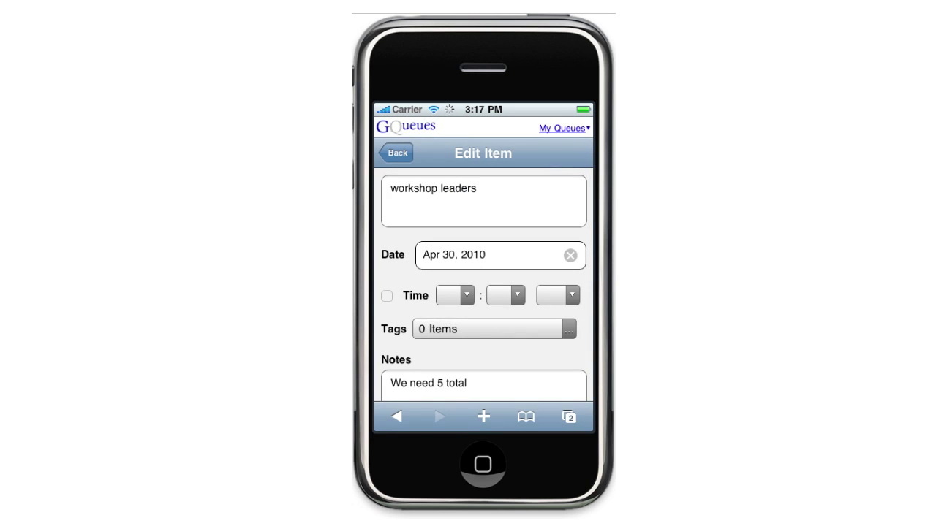
click(398, 162)
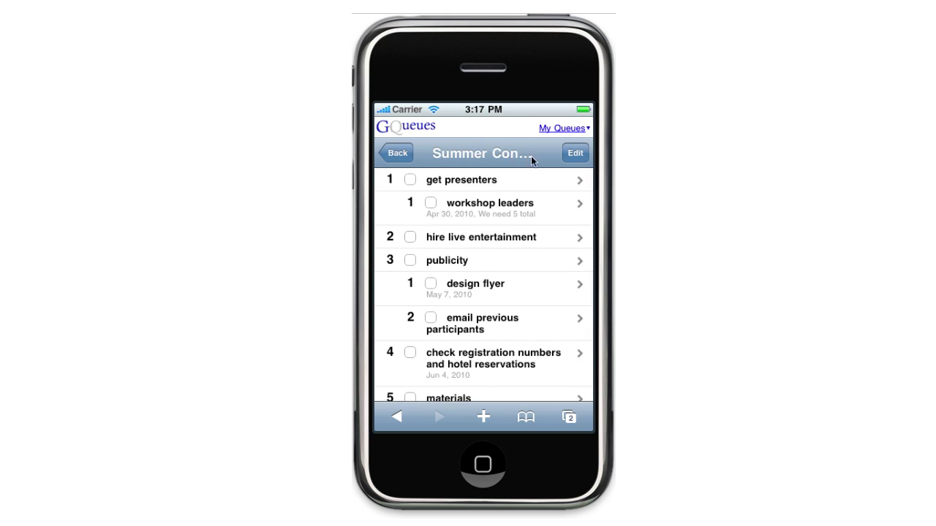